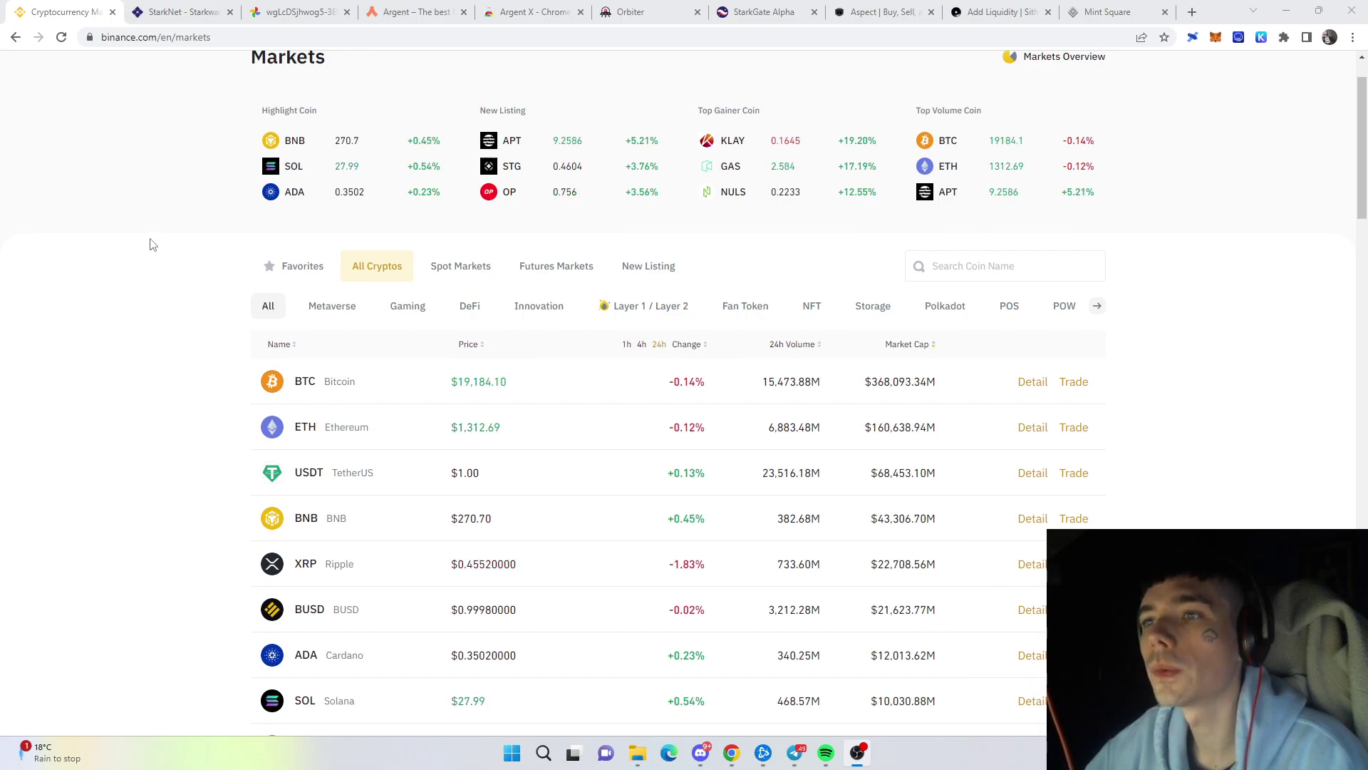
# Switch from the Binance markets page to StarkWare's StarkNet page on starkware.co
pyautogui.click(207, 12)
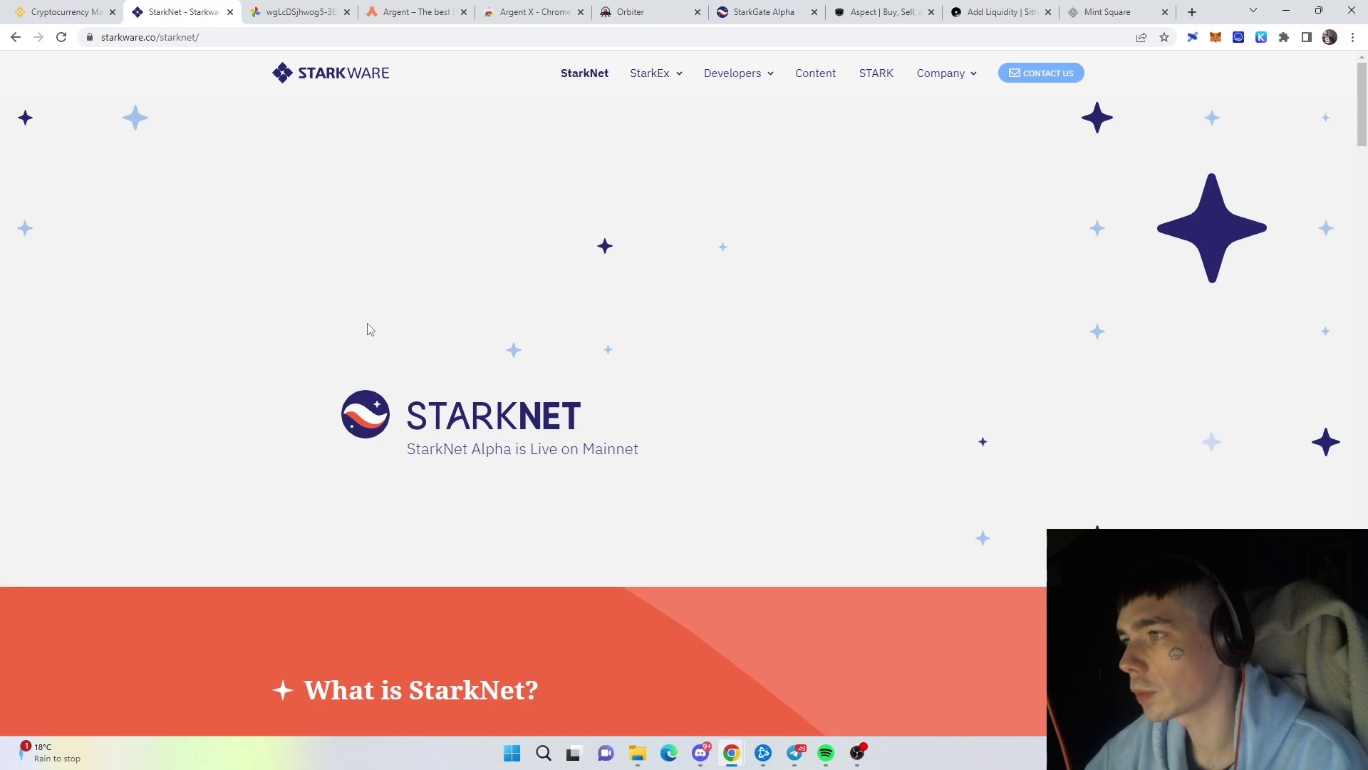
# Read down the StarkNet page past the ZK-Rollup description and Milestones table to Partners
pyautogui.scroll(-4, 369, 329)
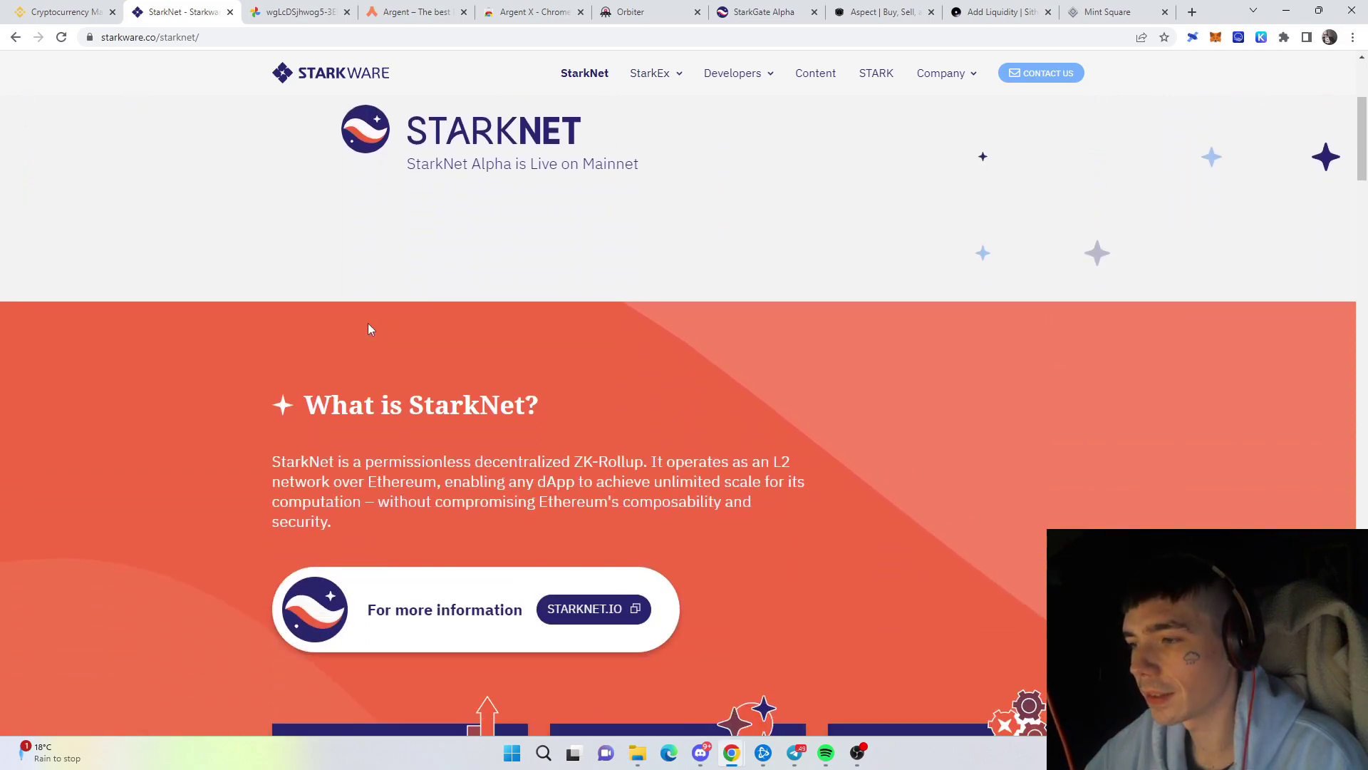
pyautogui.moveTo(644, 462); pyautogui.dragTo(562, 463)
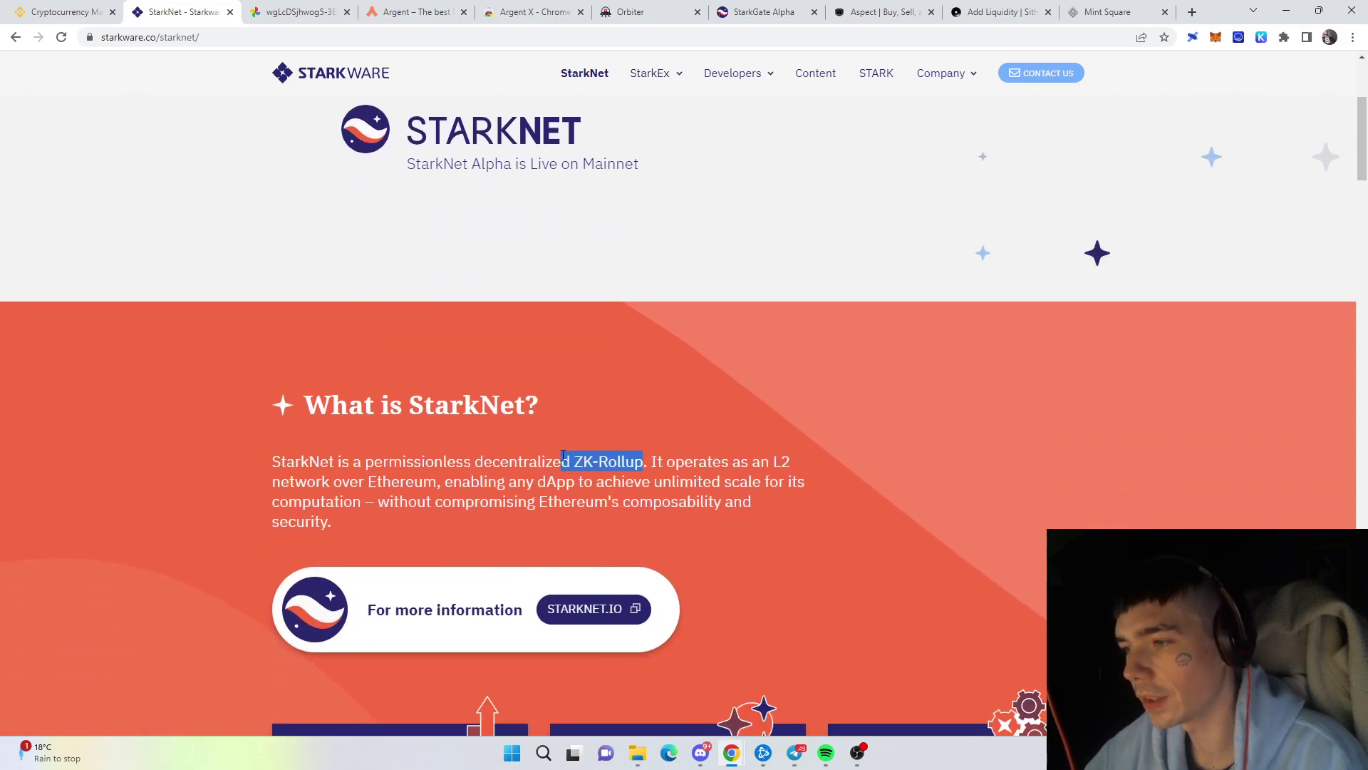
pyautogui.click(744, 524)
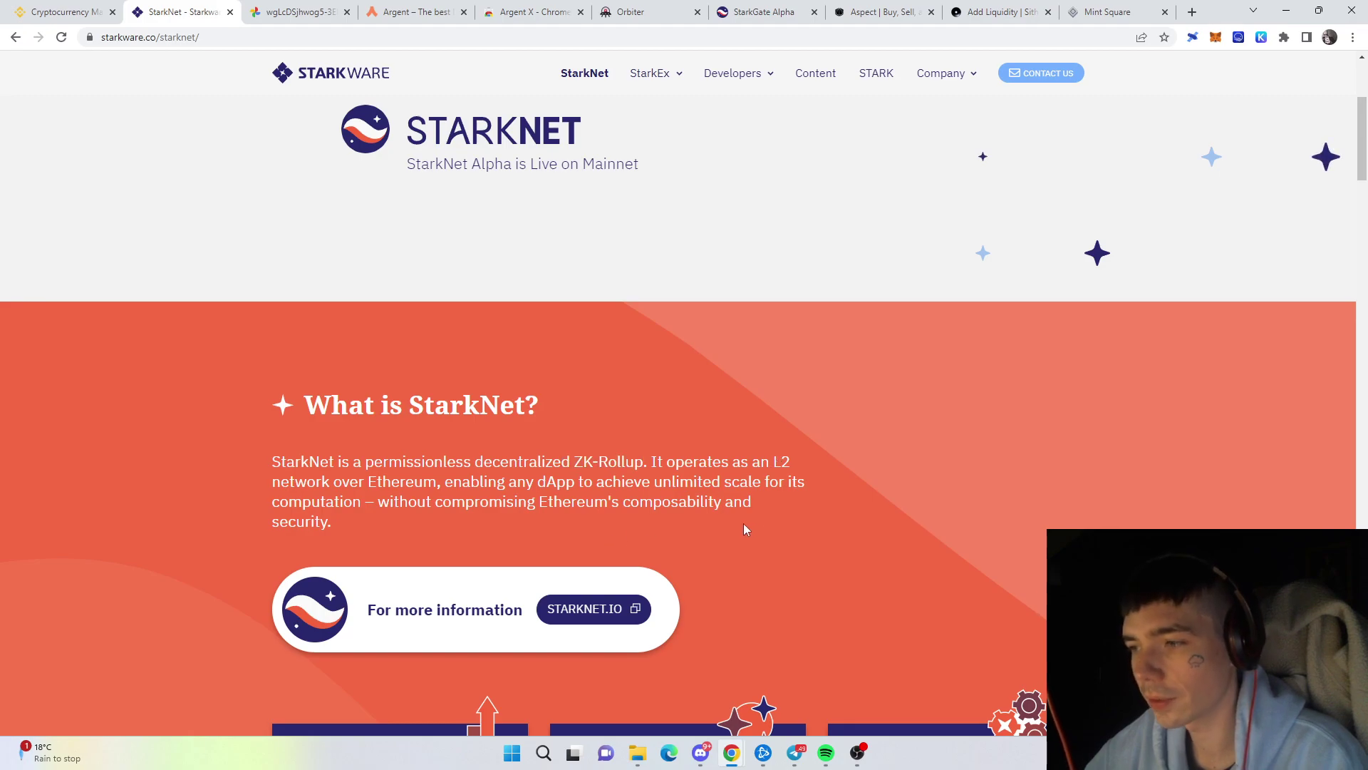
pyautogui.scroll(-6, 744, 526)
pyautogui.scroll(-9, 744, 528)
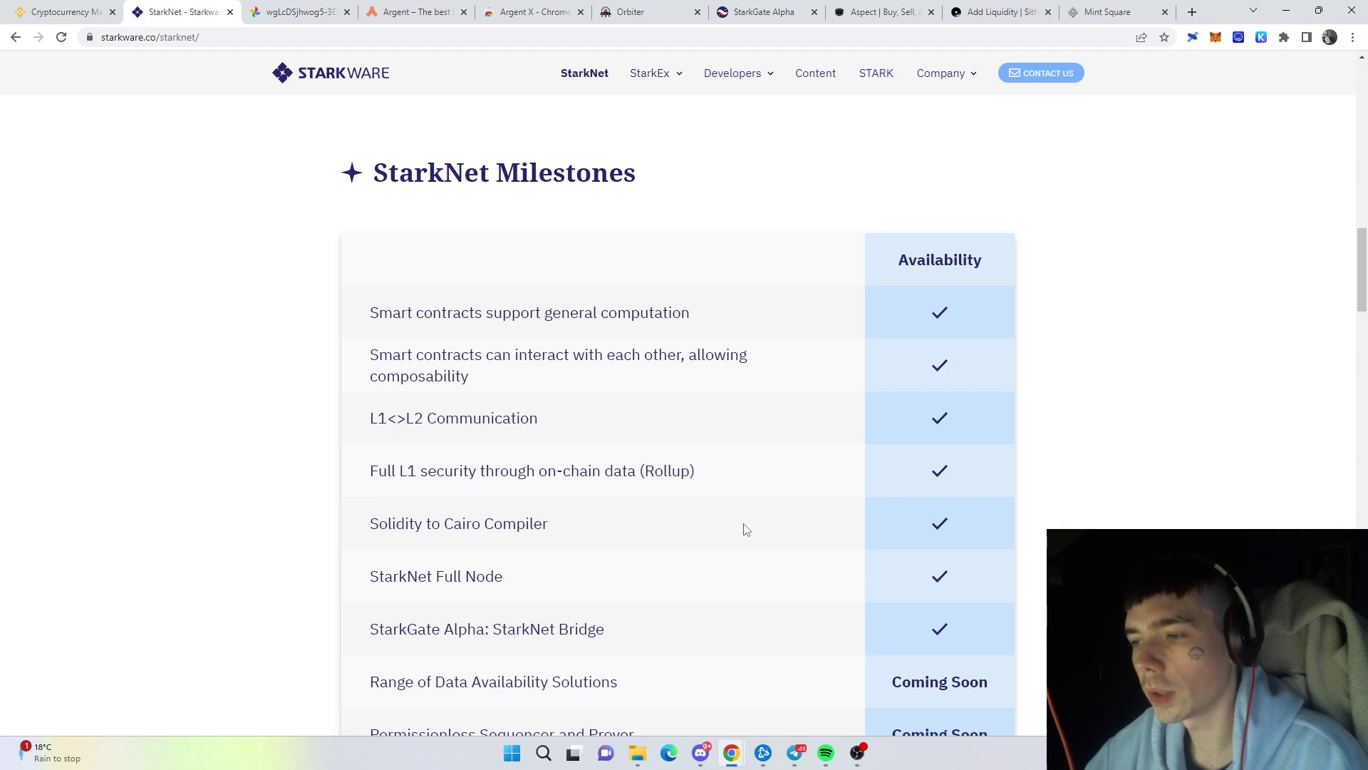
pyautogui.scroll(-1, 746, 529)
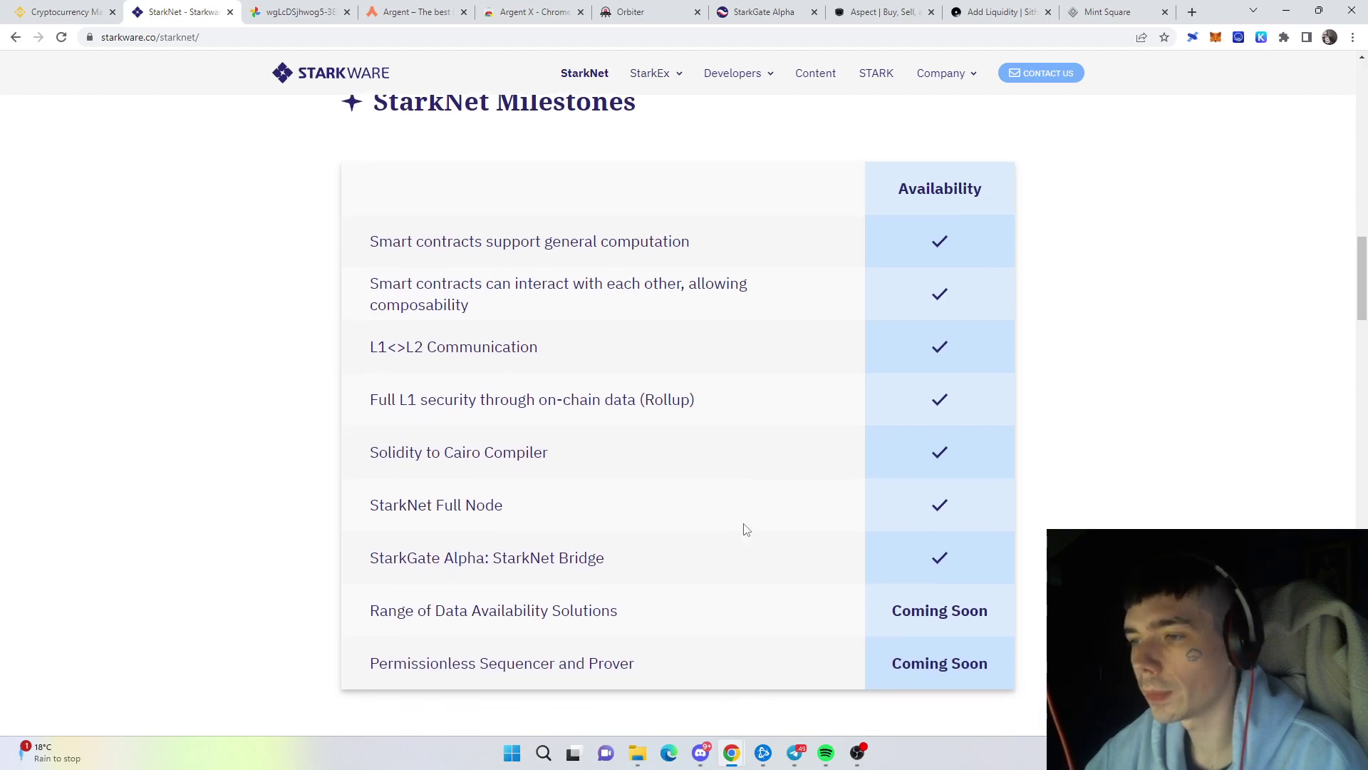
pyautogui.scroll(-4, 744, 529)
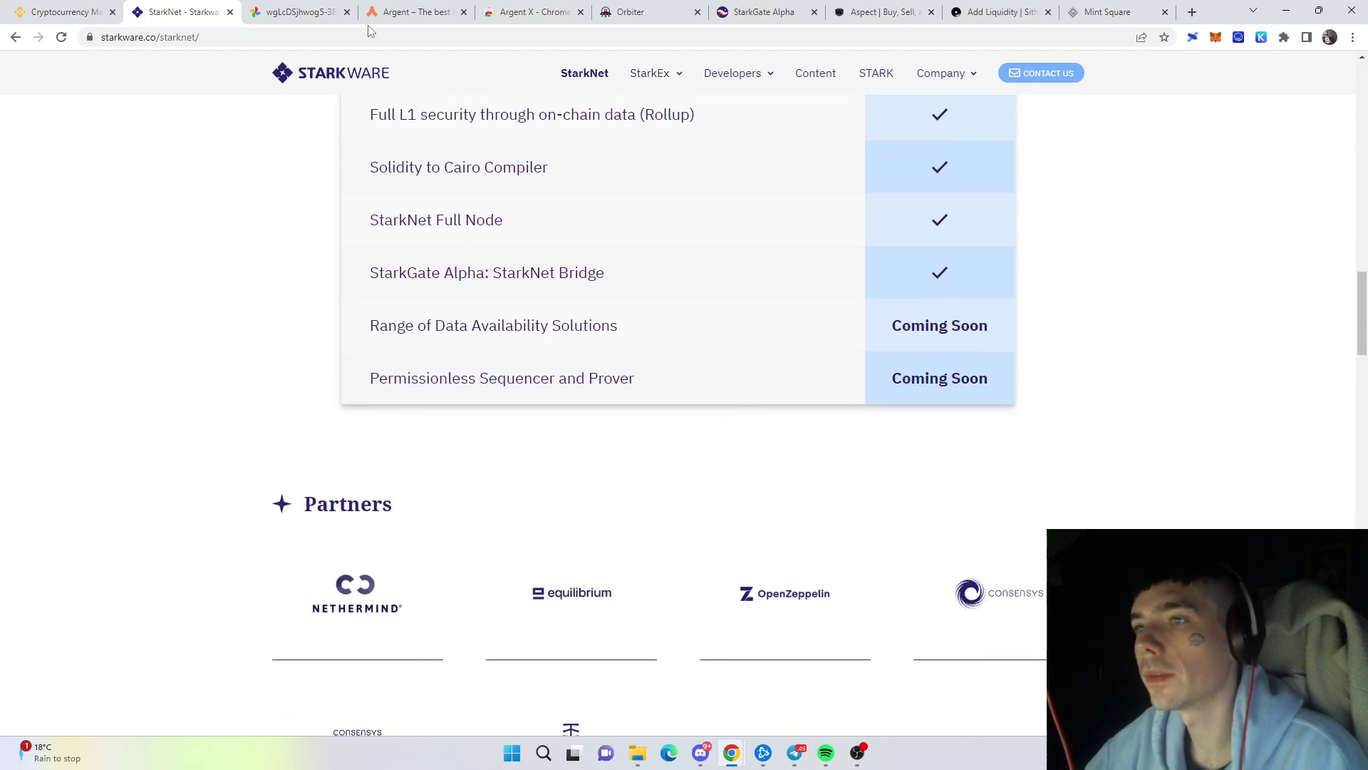
# View the token-allocation donut chart, then go to the Argent homepage at argent.xyz
pyautogui.click(299, 12)
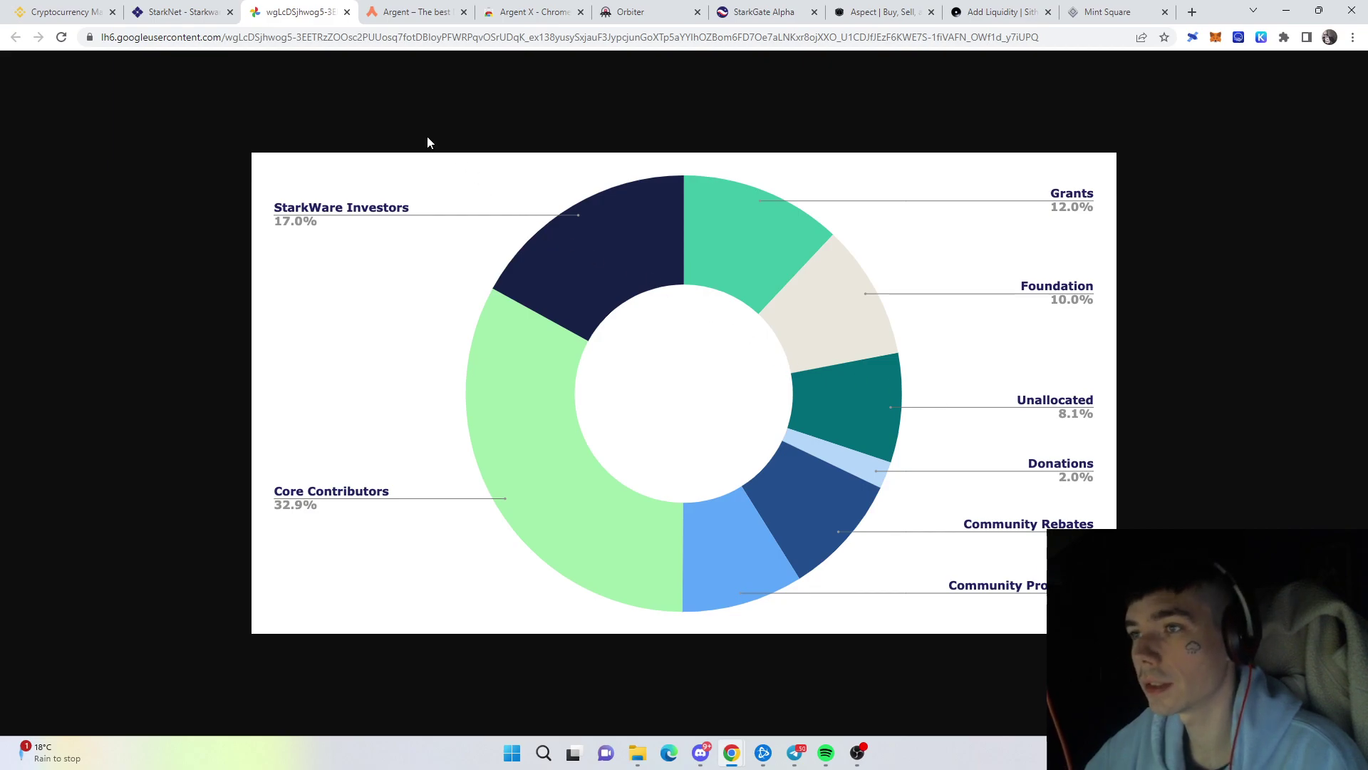
pyautogui.click(419, 12)
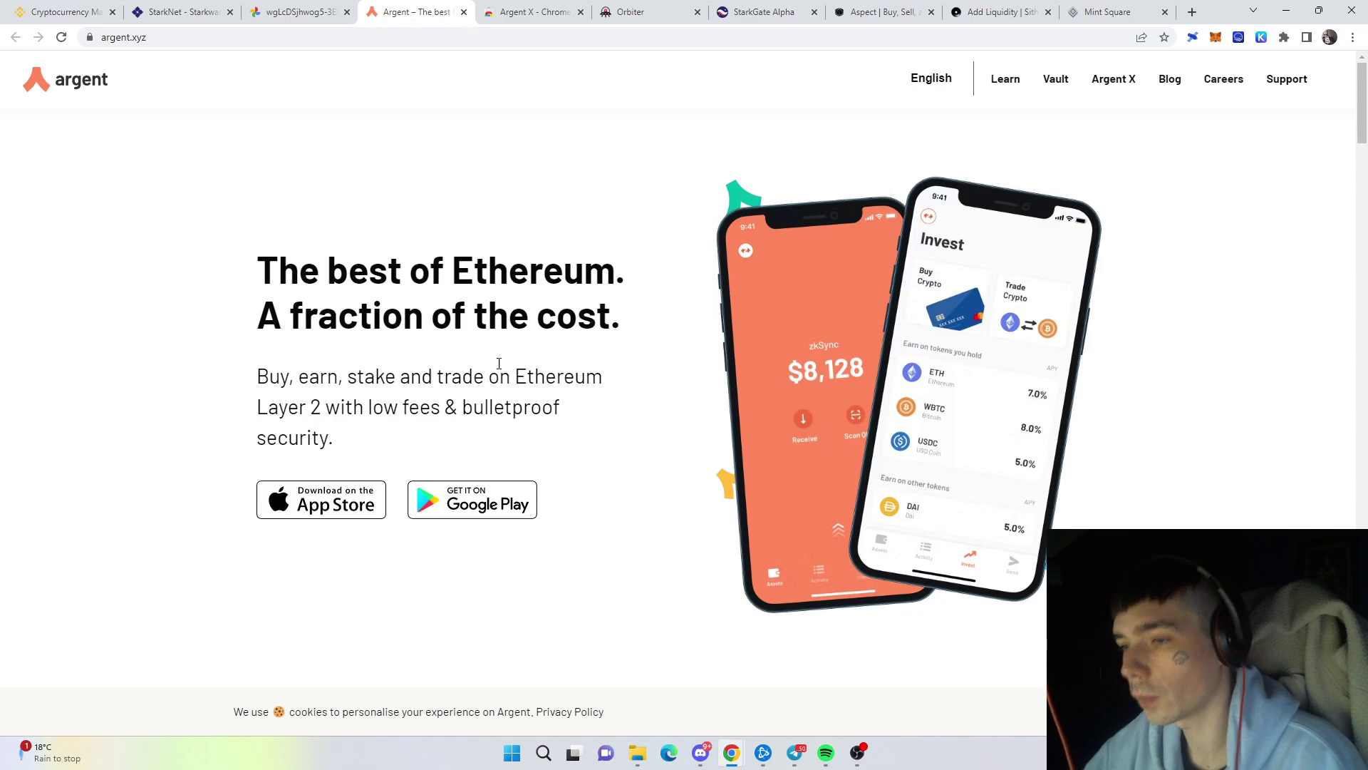
# Skim the argent.xyz homepage, then go to the Argent X Chrome Web Store listing
pyautogui.scroll(-4, 499, 363)
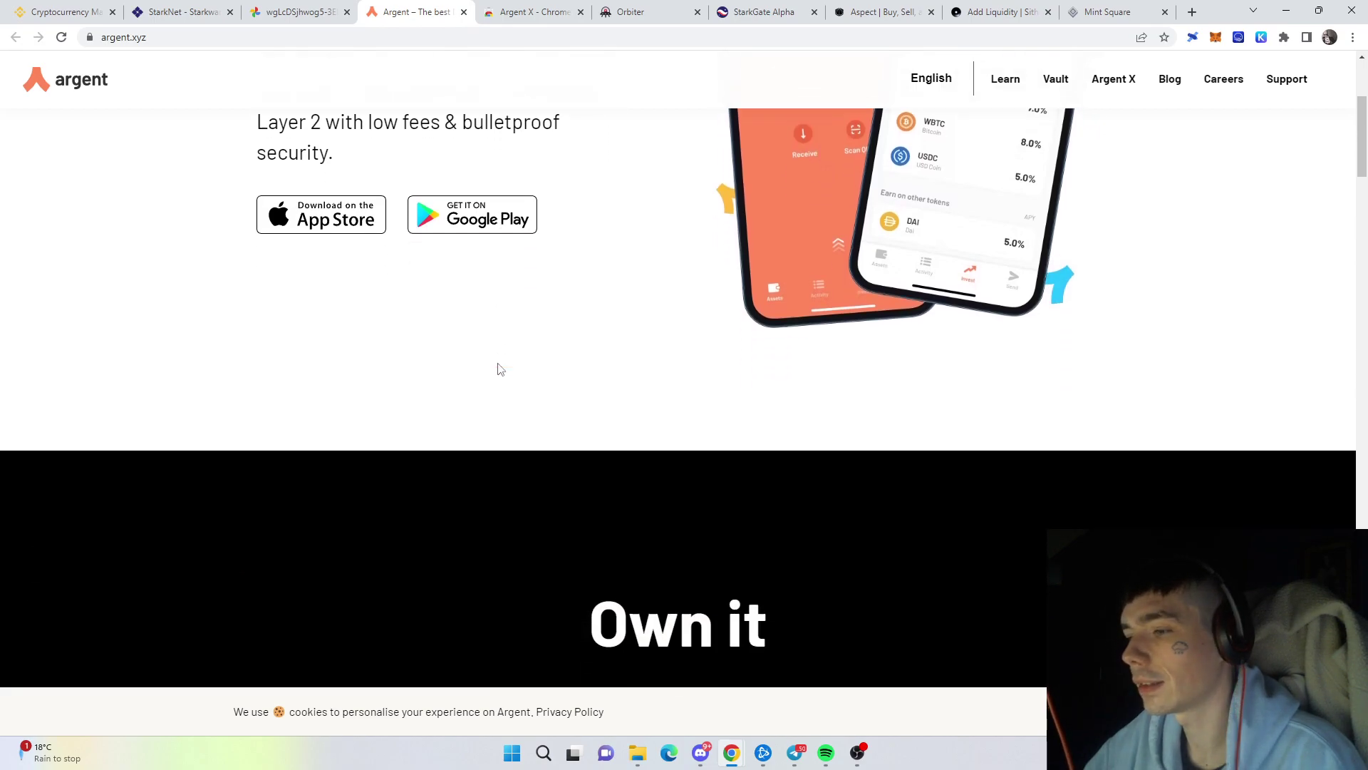
pyautogui.scroll(3, 495, 367)
pyautogui.click(521, 10)
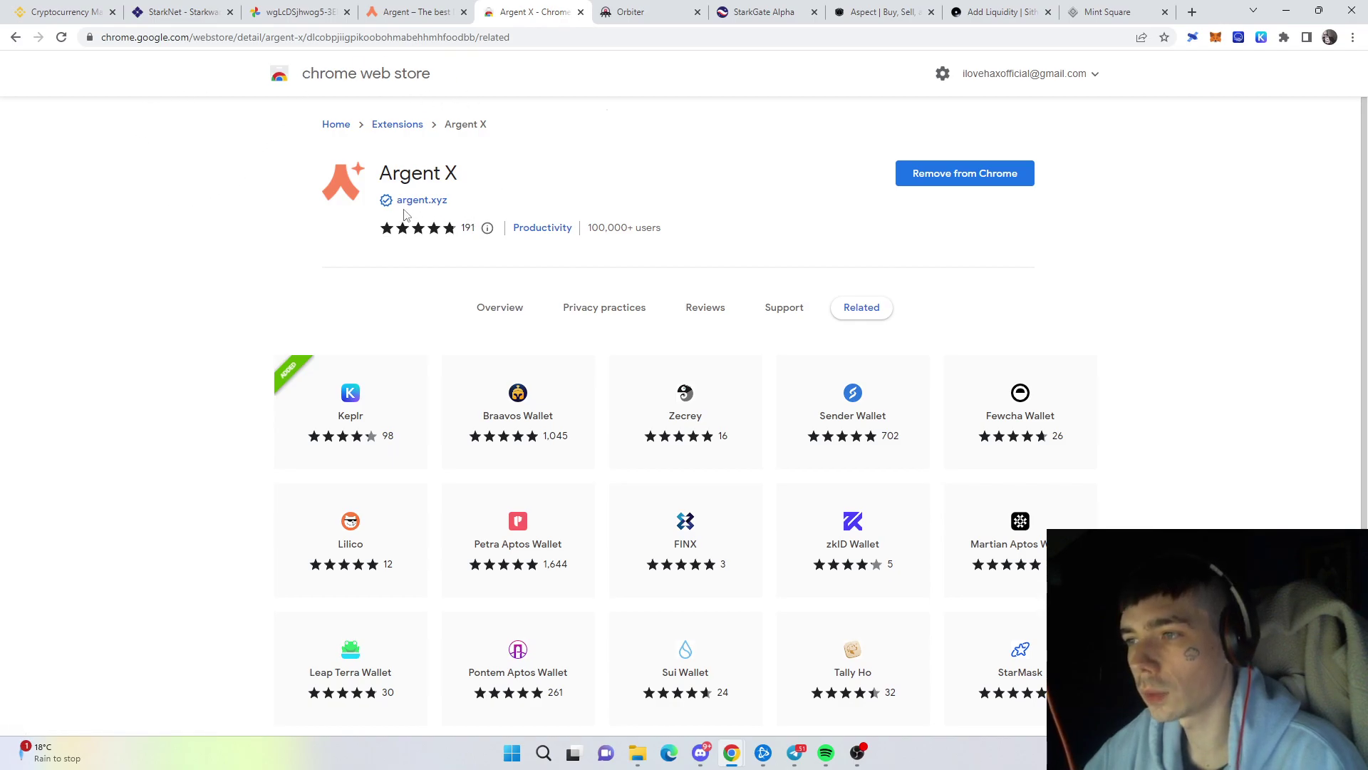
# Review the installed Argent X store listing, checking the Argent homepage and returning
pyautogui.moveTo(387, 208)
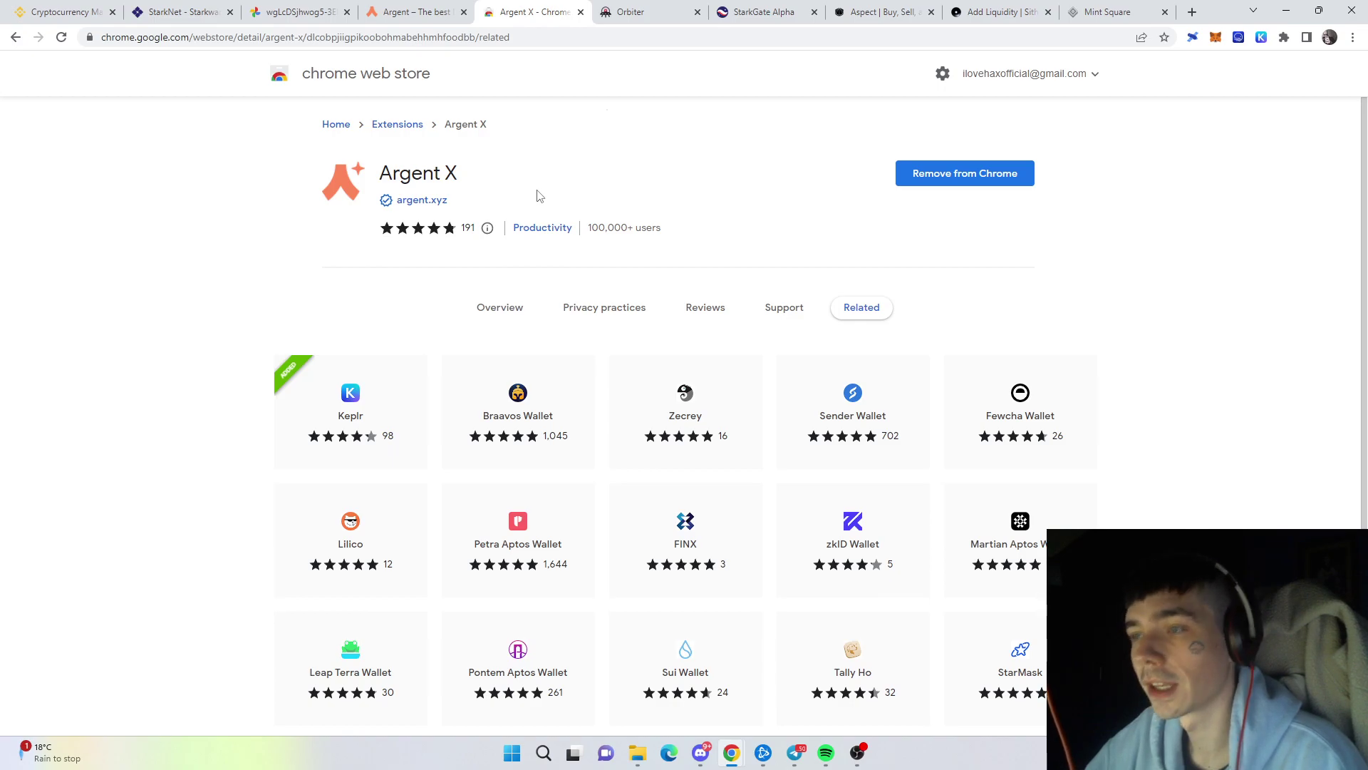
pyautogui.moveTo(473, 176); pyautogui.dragTo(365, 170)
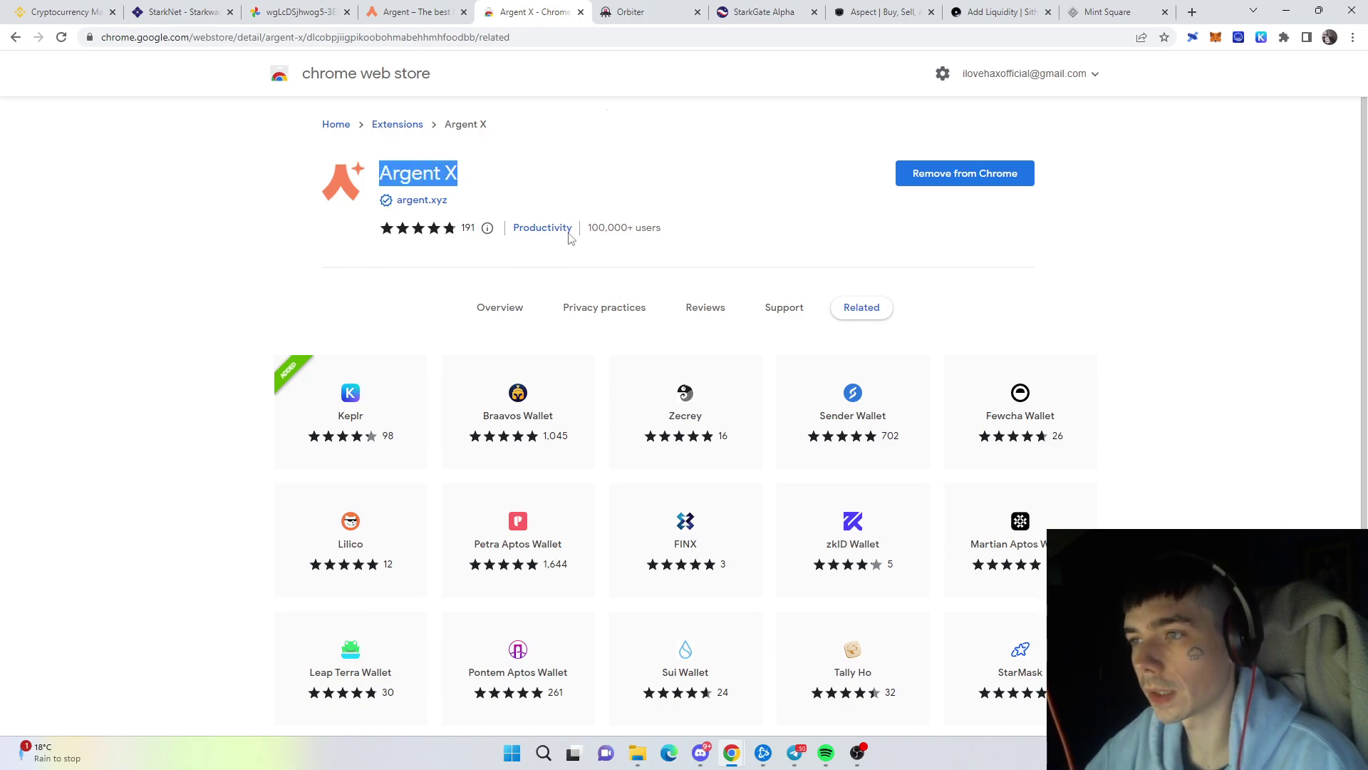
pyautogui.click(549, 161)
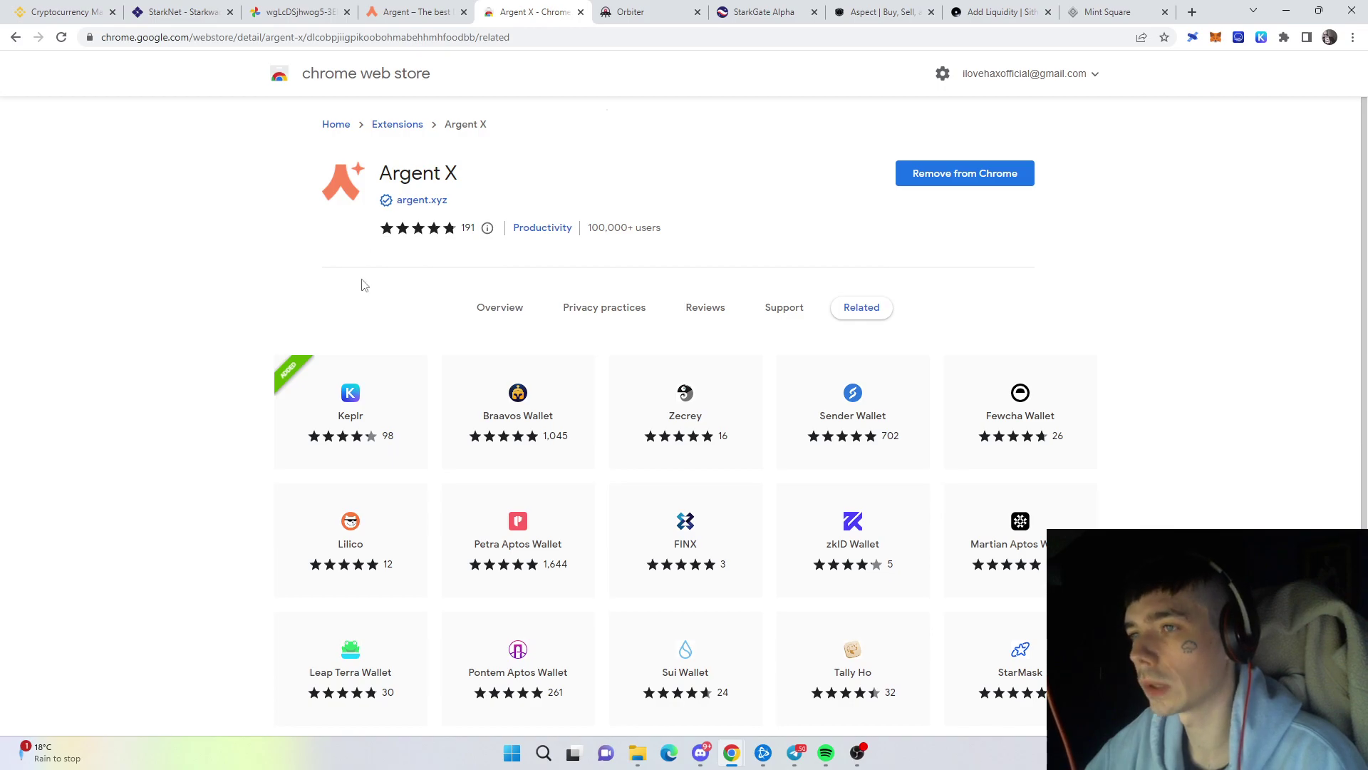
pyautogui.click(419, 12)
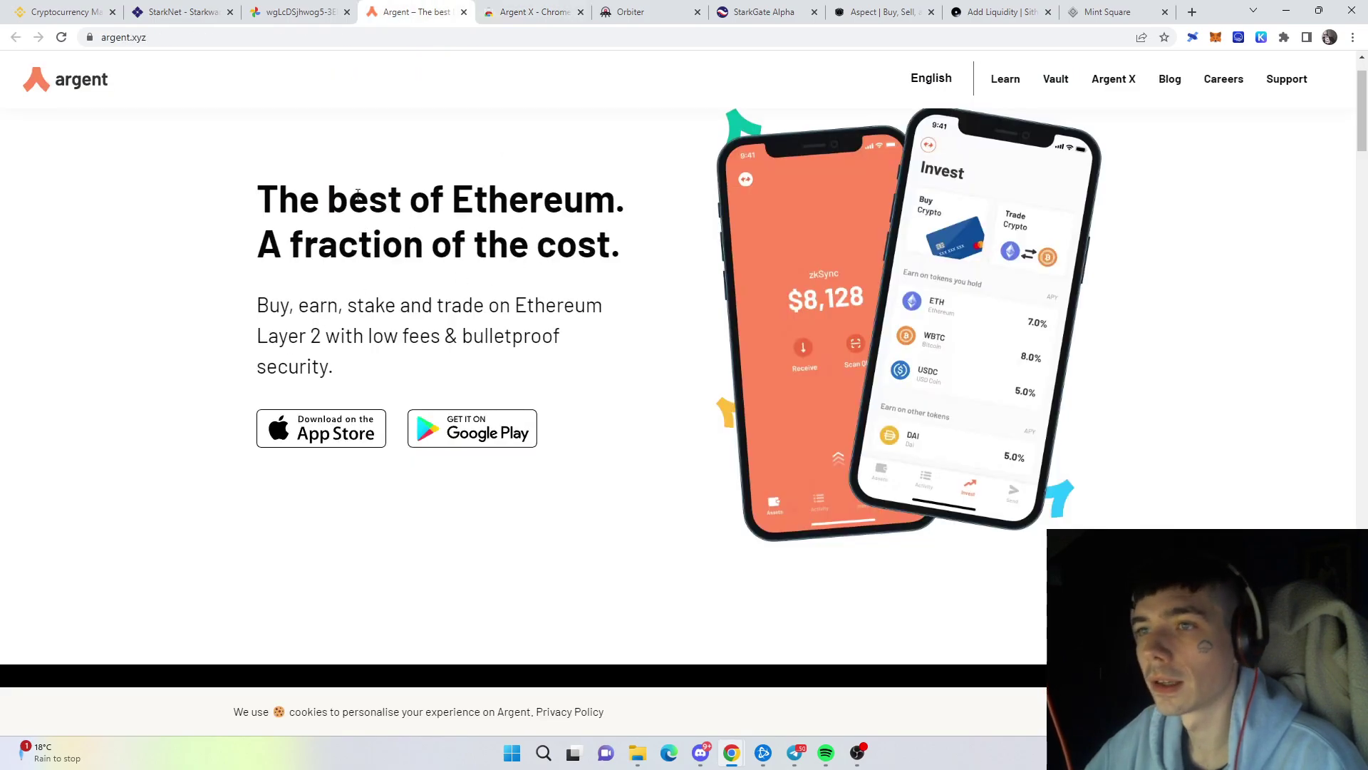
pyautogui.click(533, 12)
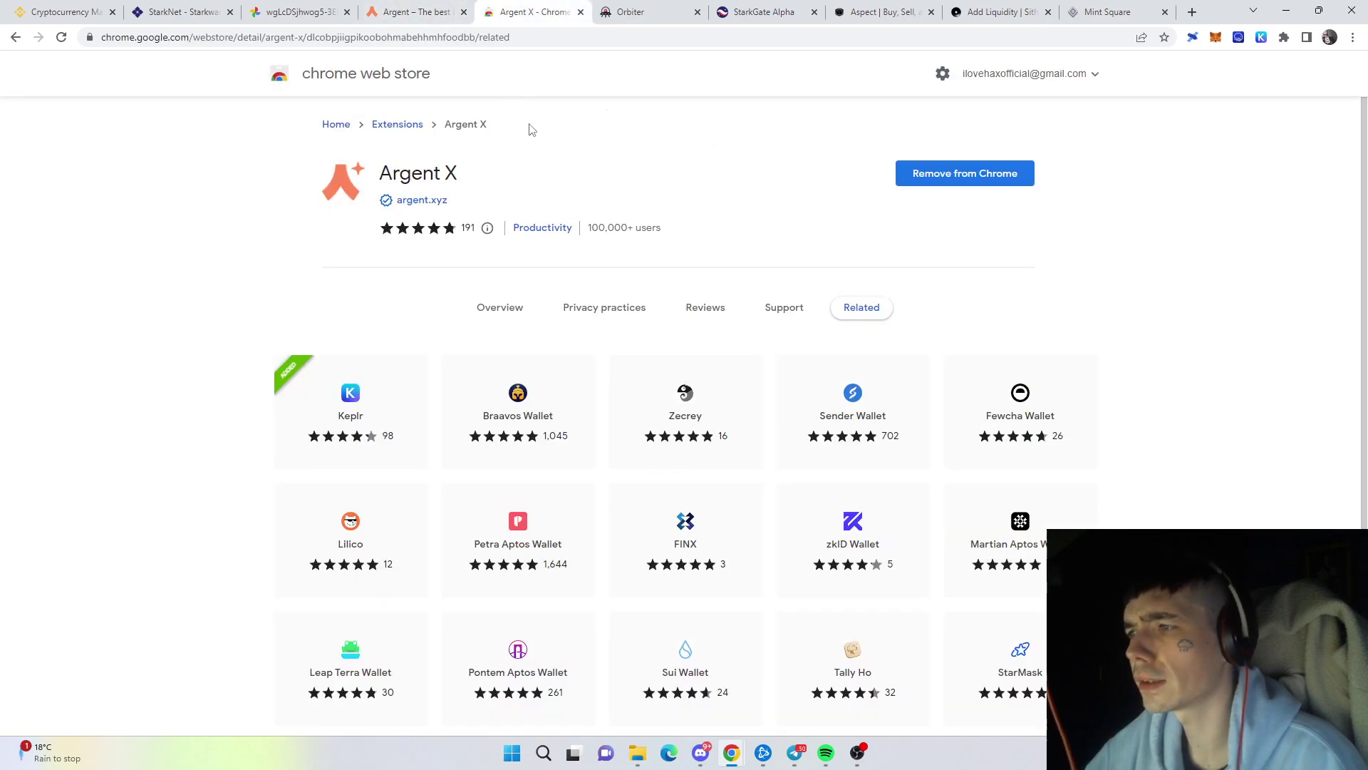
# Open the Argent X wallet page on argent.xyz, then go to the Orbiter bridge
pyautogui.hotkey('ctrl', 'shift', 'Tab')
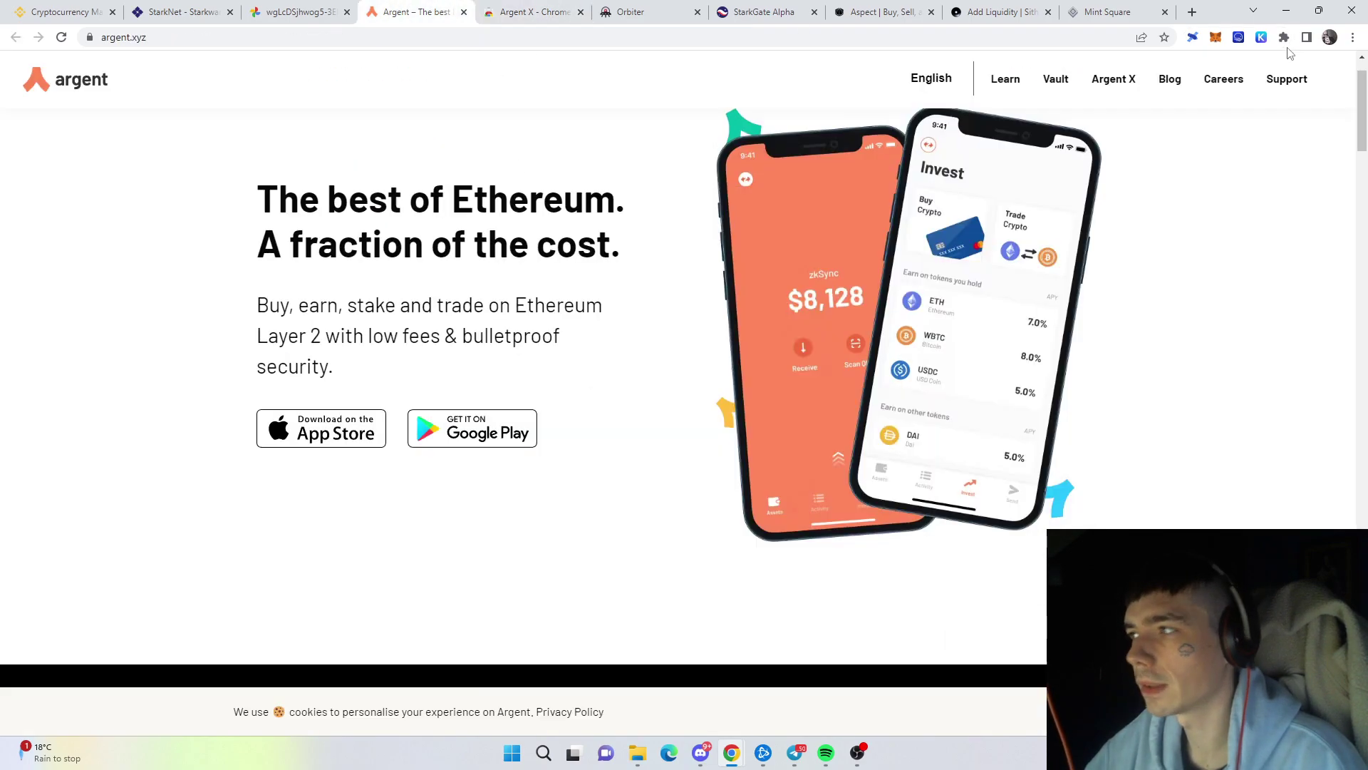
pyautogui.click(1113, 79)
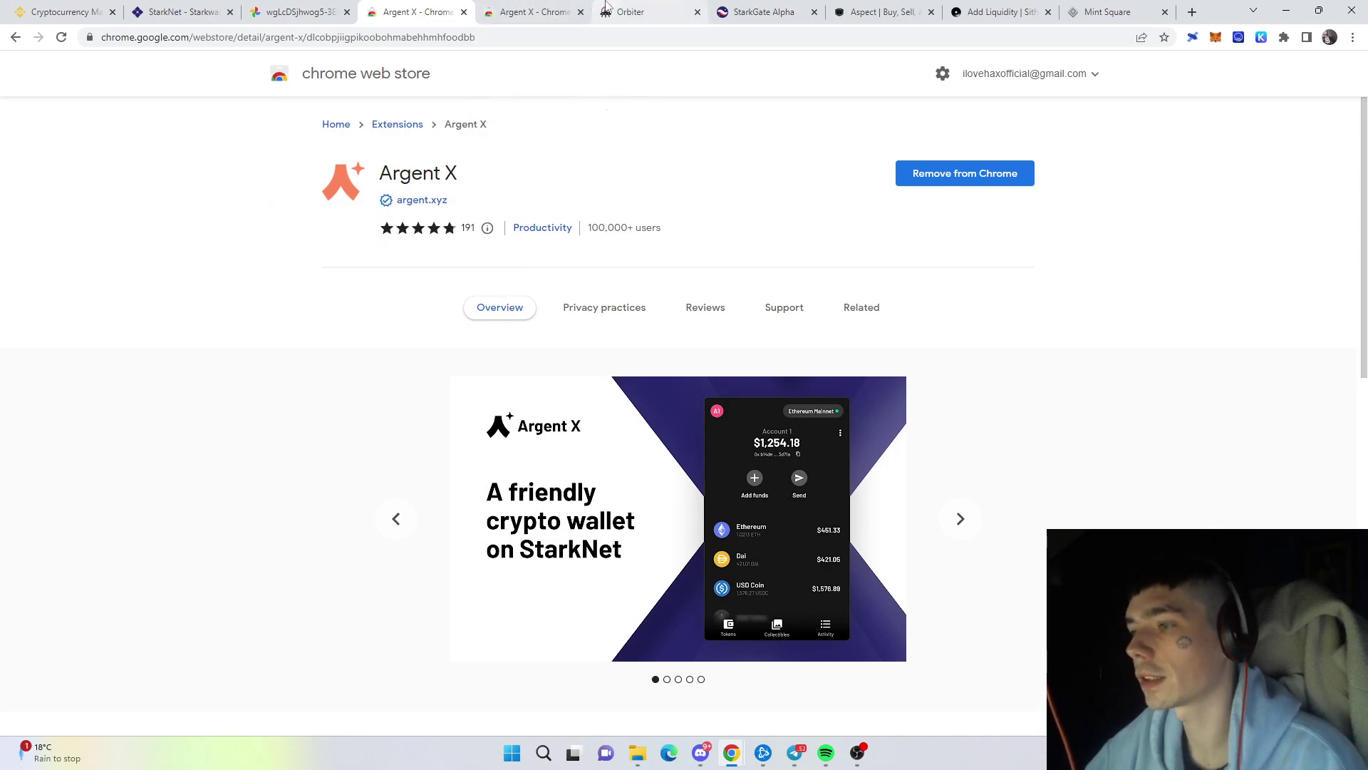
pyautogui.click(681, 6)
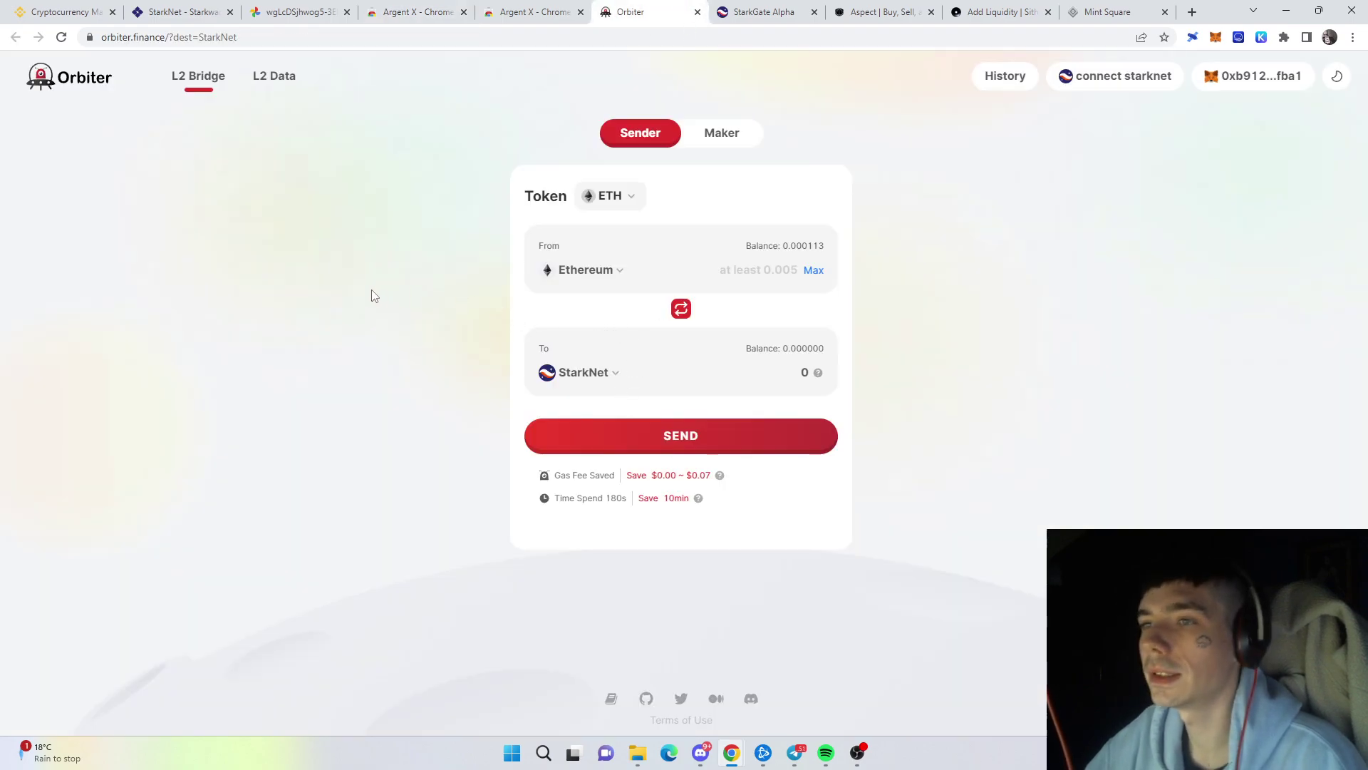
# Set StarkNet as Orbiter's destination chain and approve the Argent X connection, then go to StarkGate
pyautogui.click(608, 374)
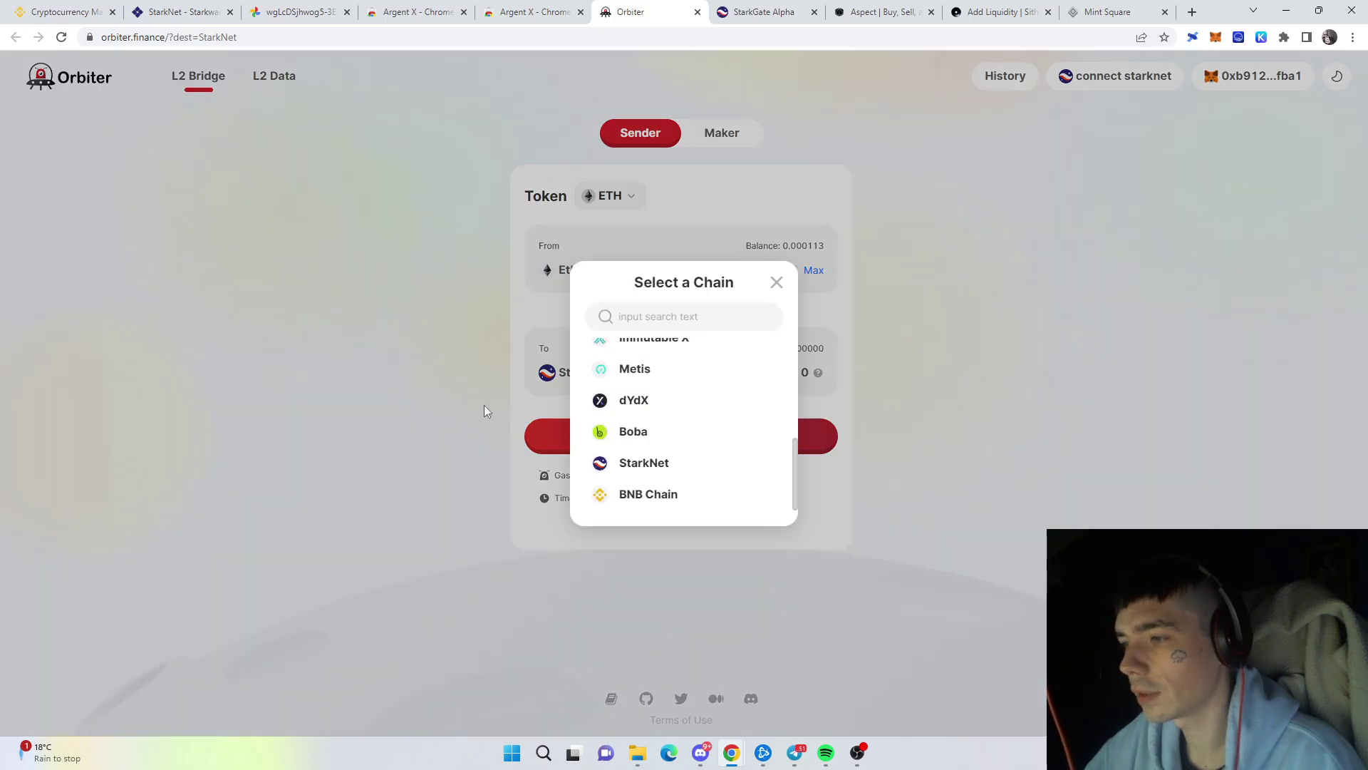
pyautogui.click(627, 469)
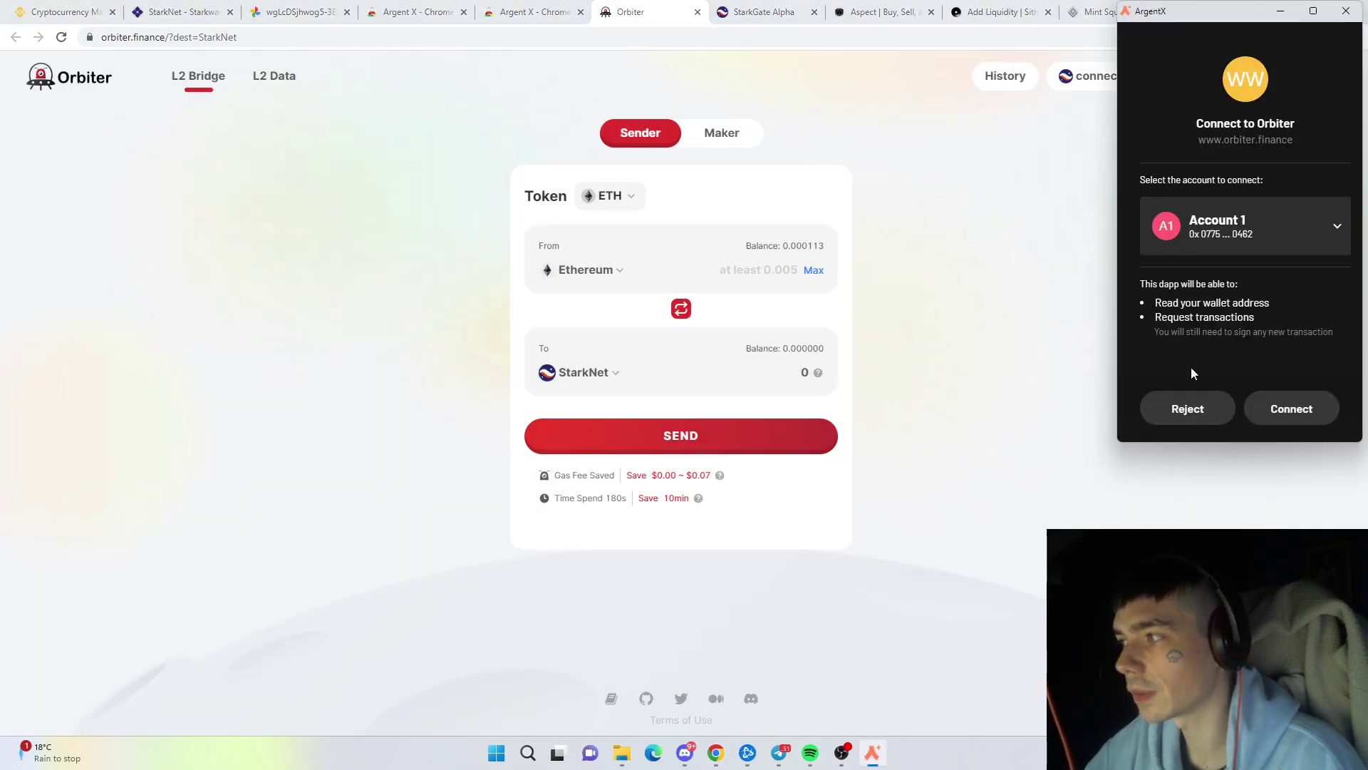
pyautogui.click(1310, 420)
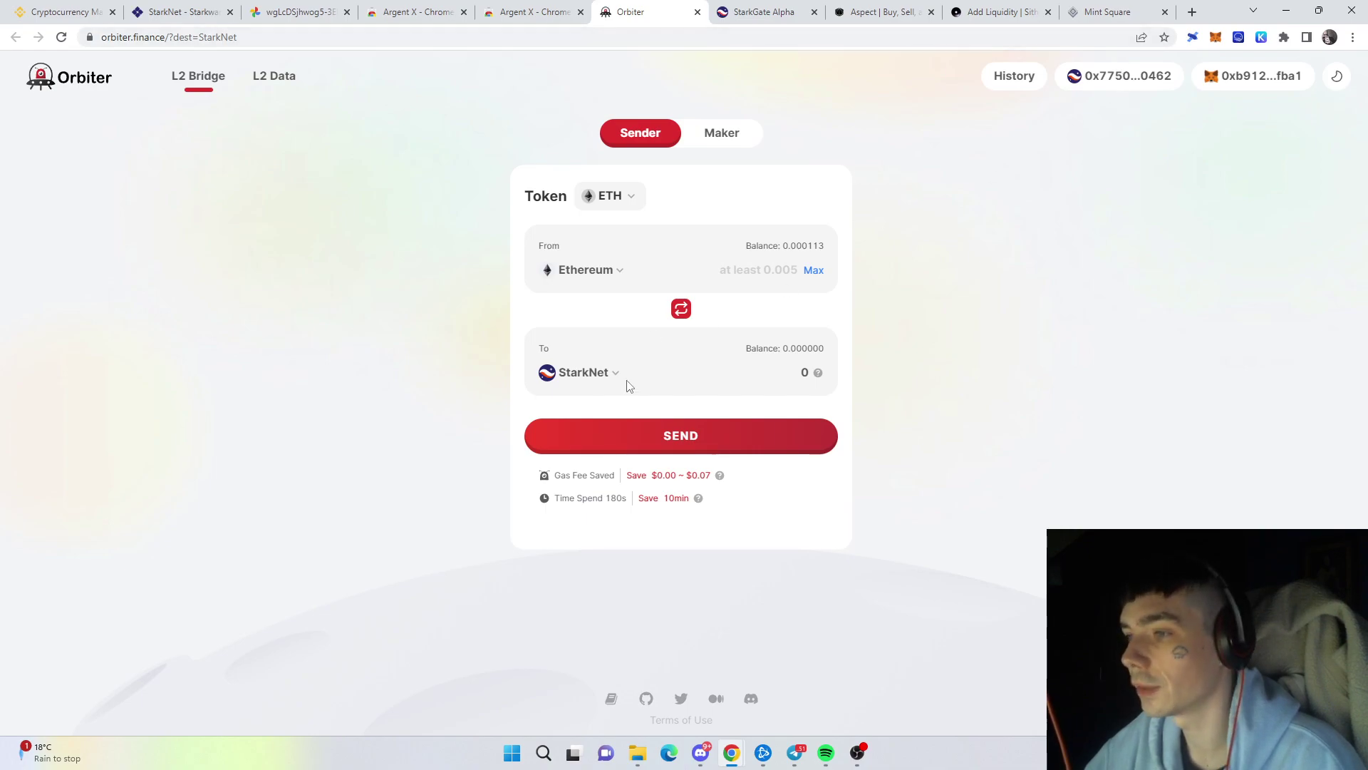
pyautogui.click(781, 269)
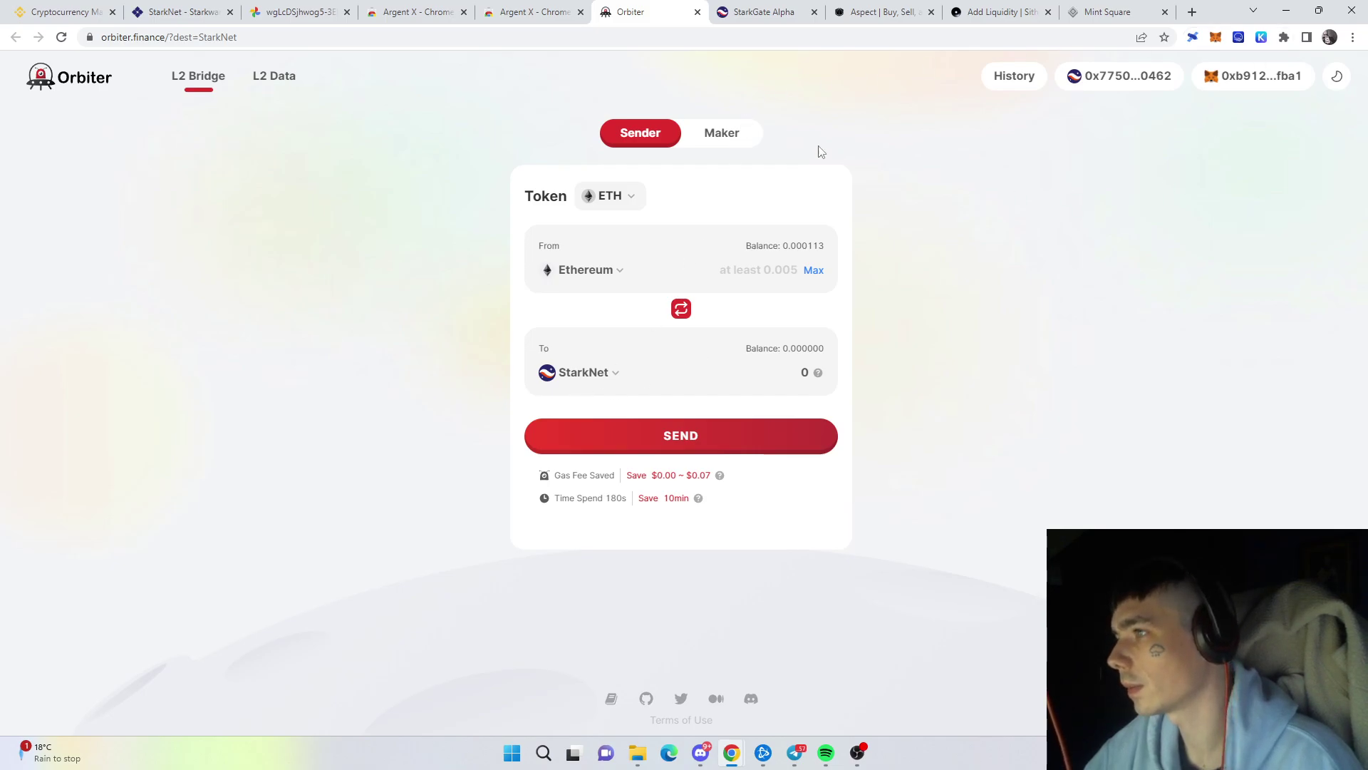
pyautogui.click(767, 12)
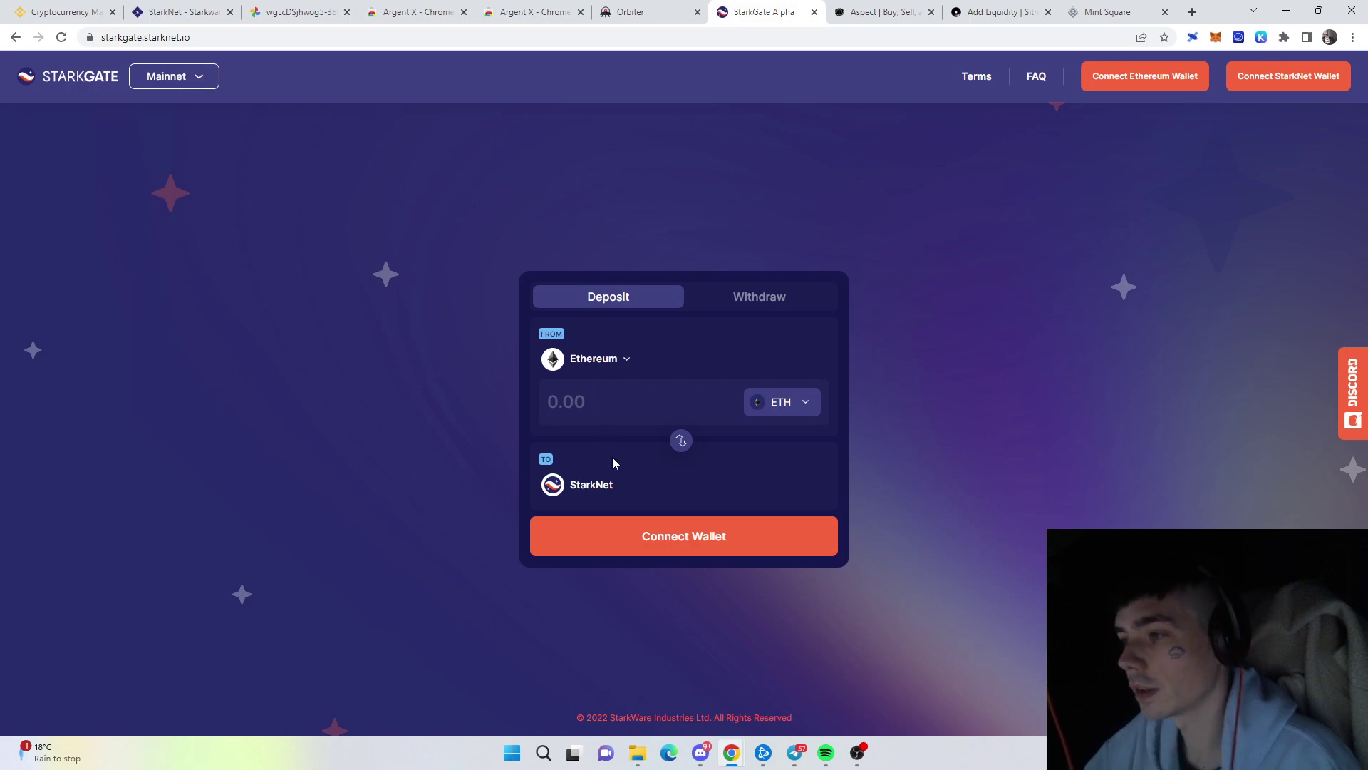
# Connect MetaMask Account 2 as the Ethereum wallet on StarkGate Mainnet
pyautogui.click(787, 549)
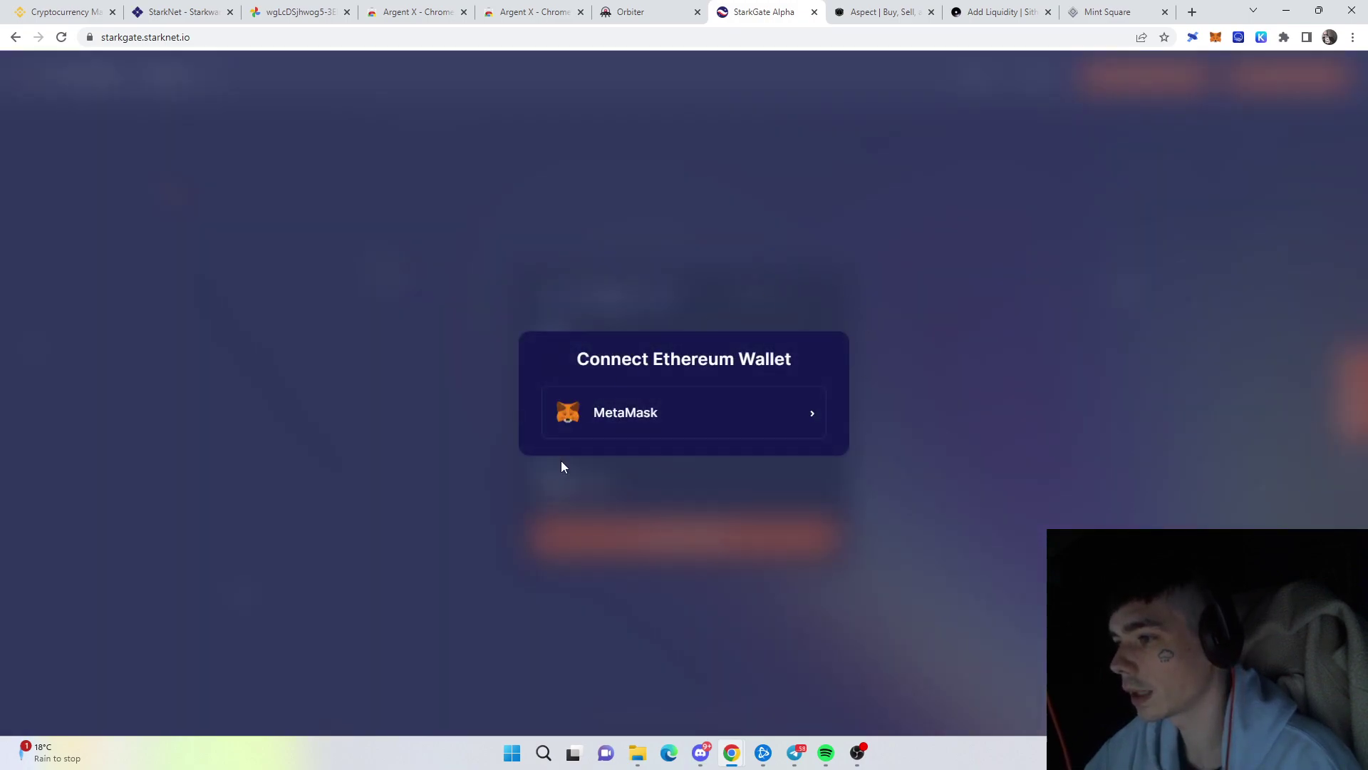
pyautogui.click(607, 406)
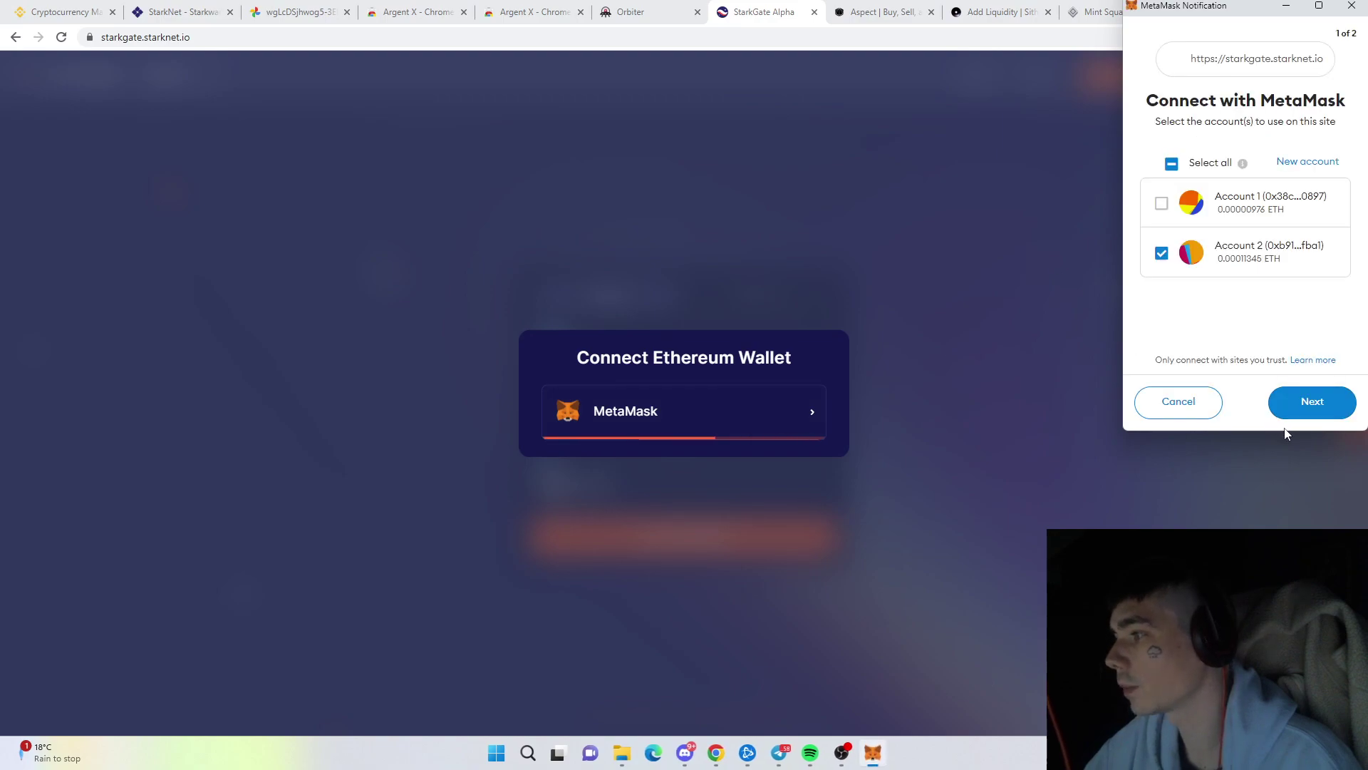
pyautogui.click(1298, 404)
pyautogui.click(1298, 403)
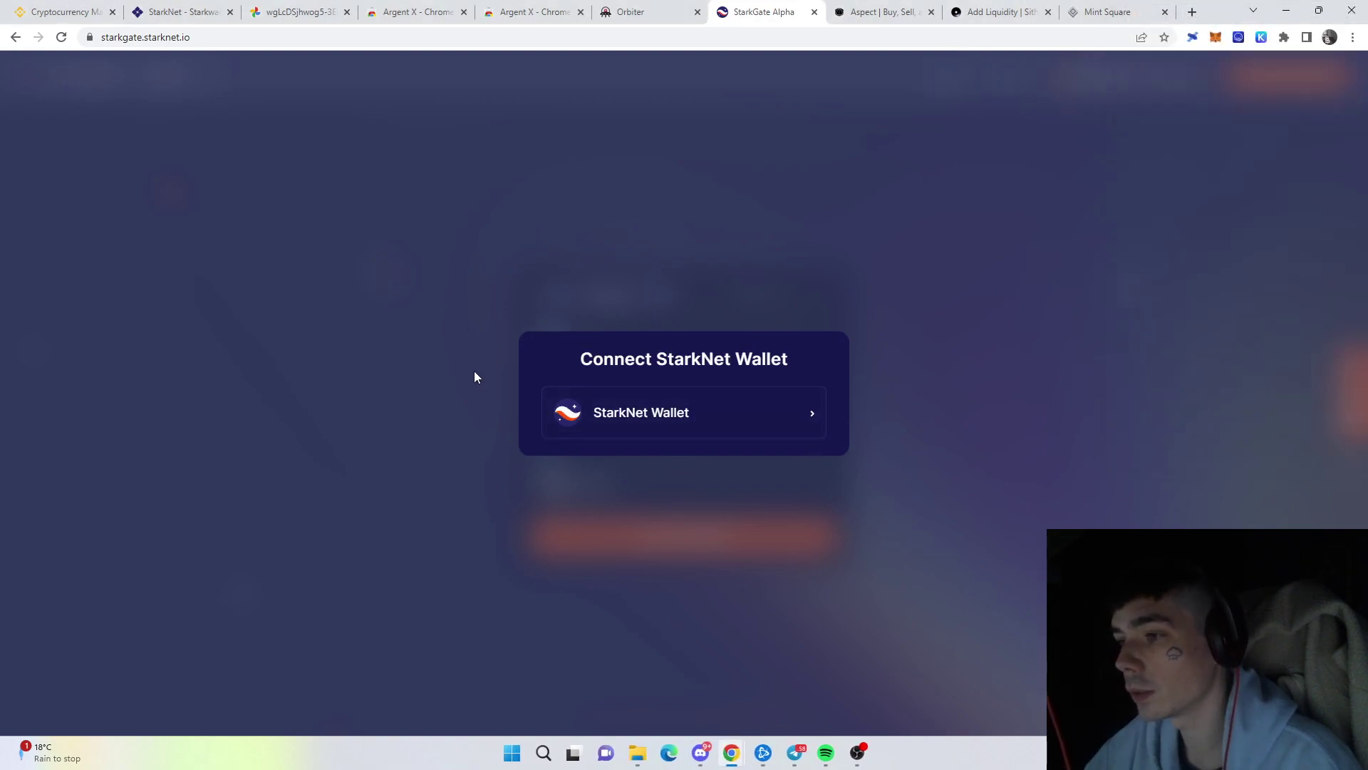
# Connect Argent X as the StarkNet wallet on the Mainnet bridge
pyautogui.click(333, 259)
pyautogui.click(664, 547)
pyautogui.click(684, 415)
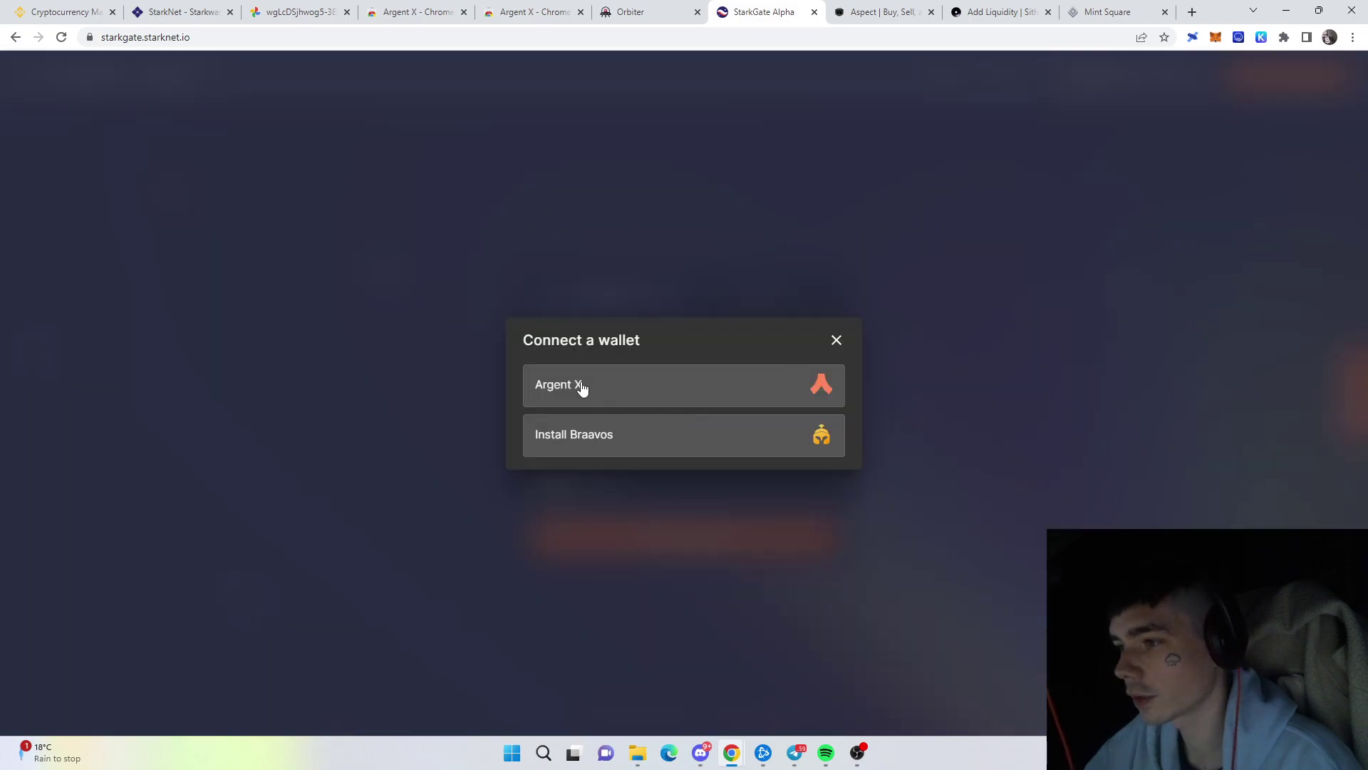
pyautogui.click(614, 390)
pyautogui.click(1286, 406)
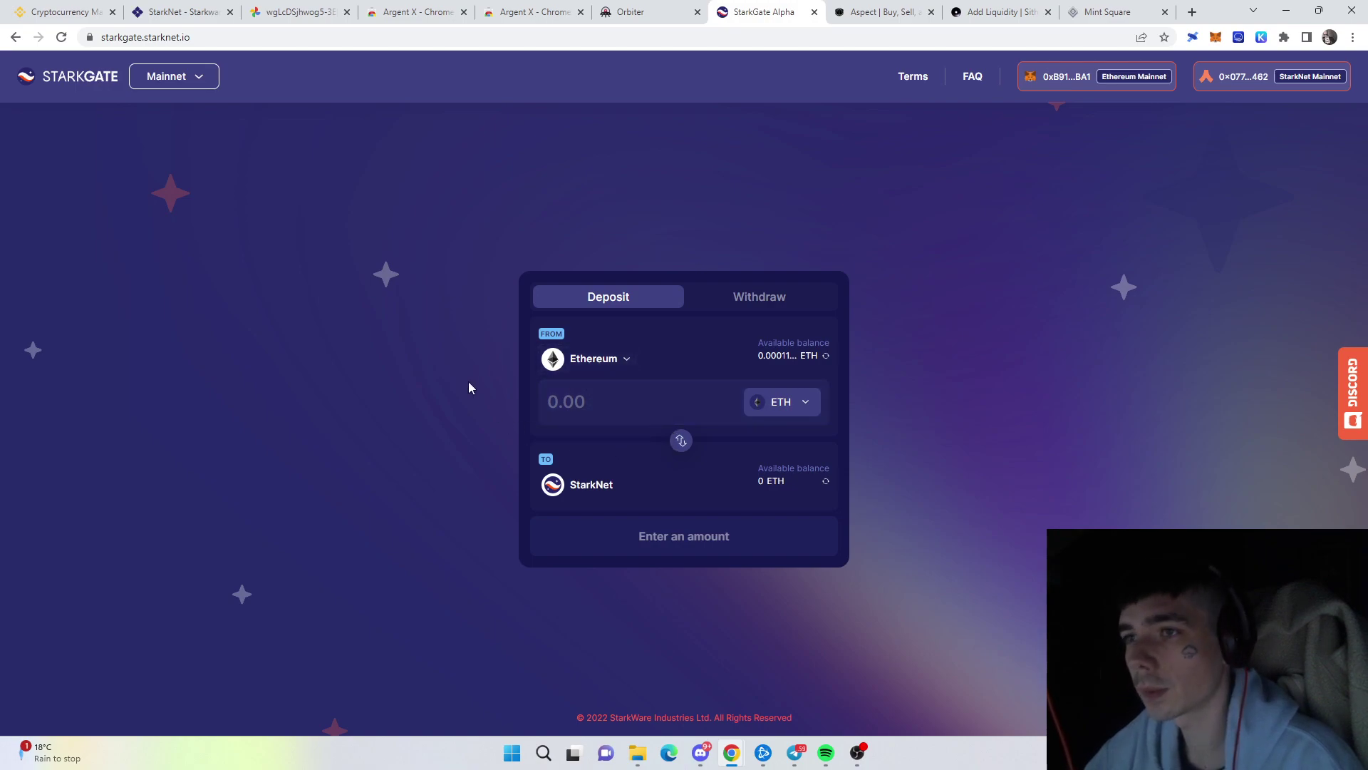
pyautogui.click(164, 76)
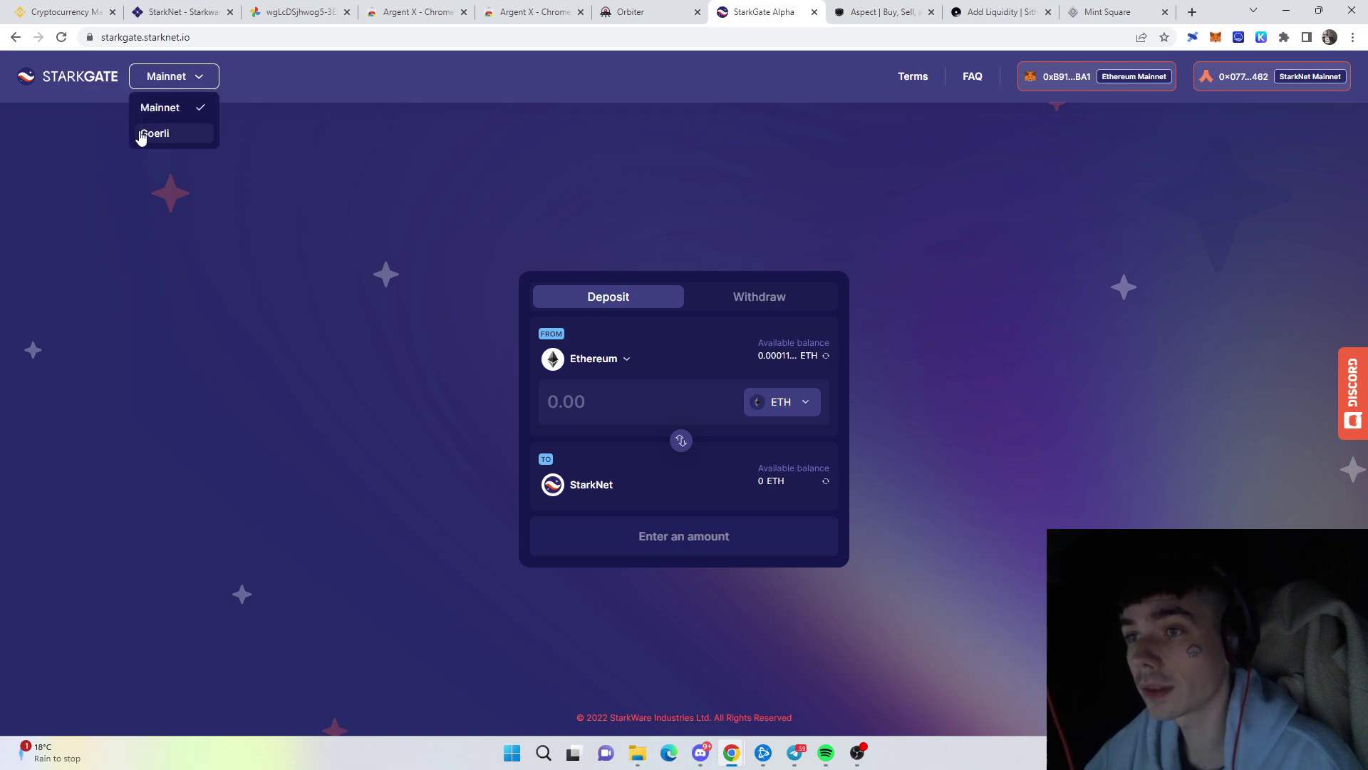
# Switch StarkGate to Goerli testnet, accept its Terms of Service, and close the notes
pyautogui.click(468, 232)
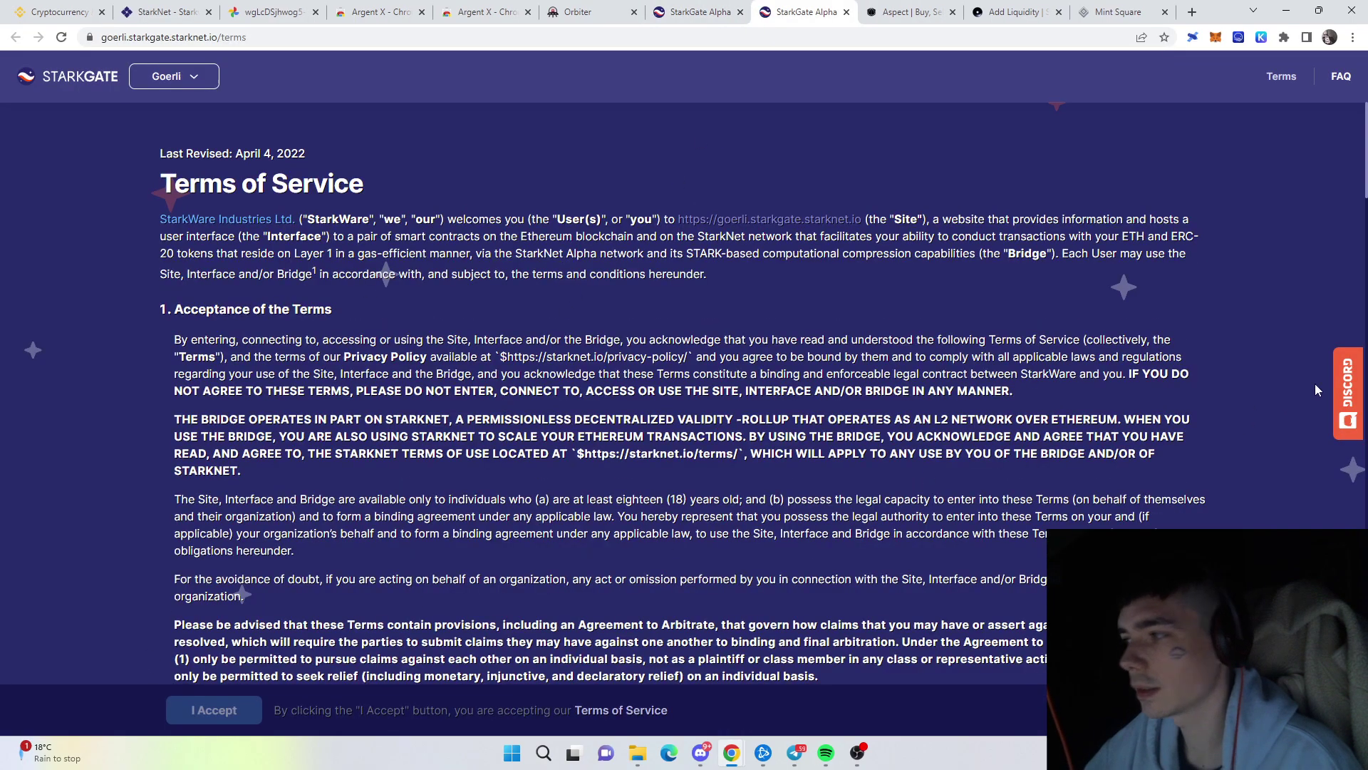
pyautogui.scroll(-8, 894, 435)
pyautogui.scroll(-20, 895, 435)
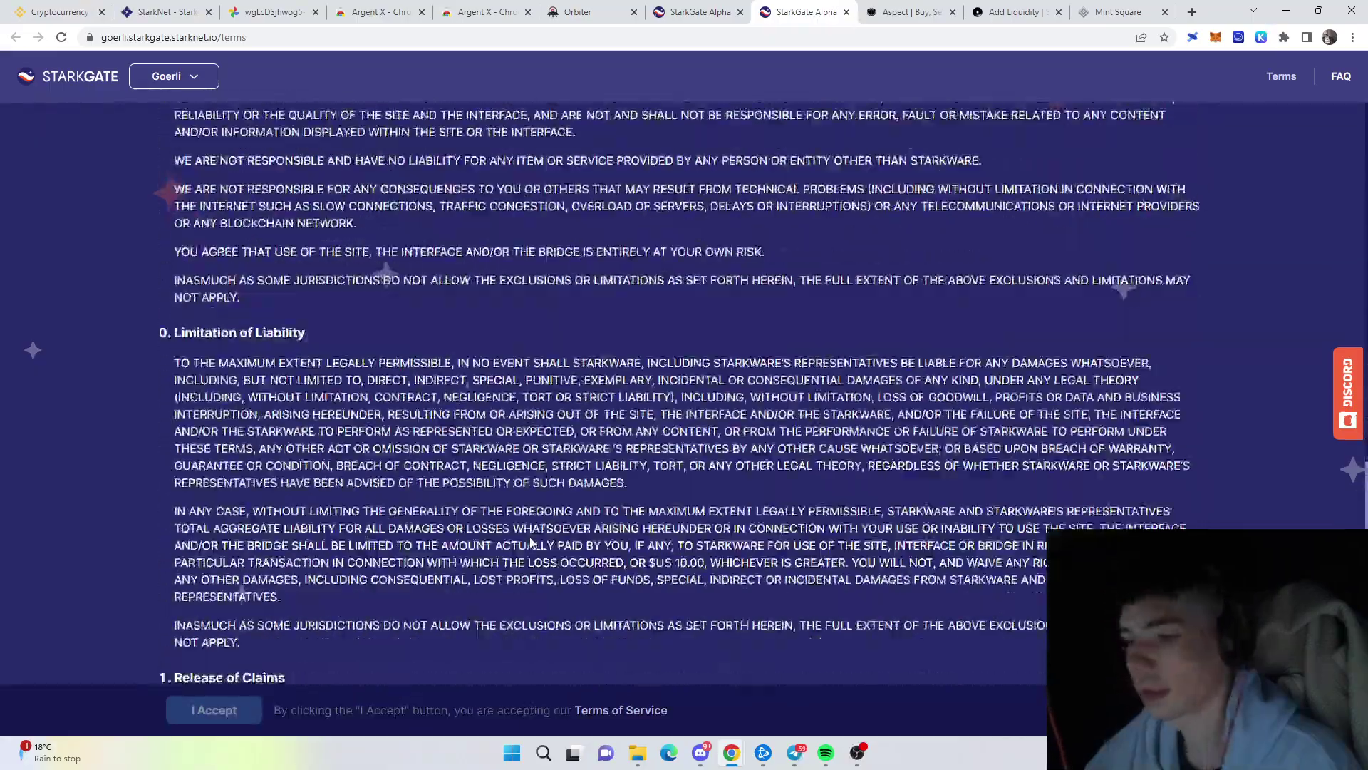
pyautogui.click(214, 710)
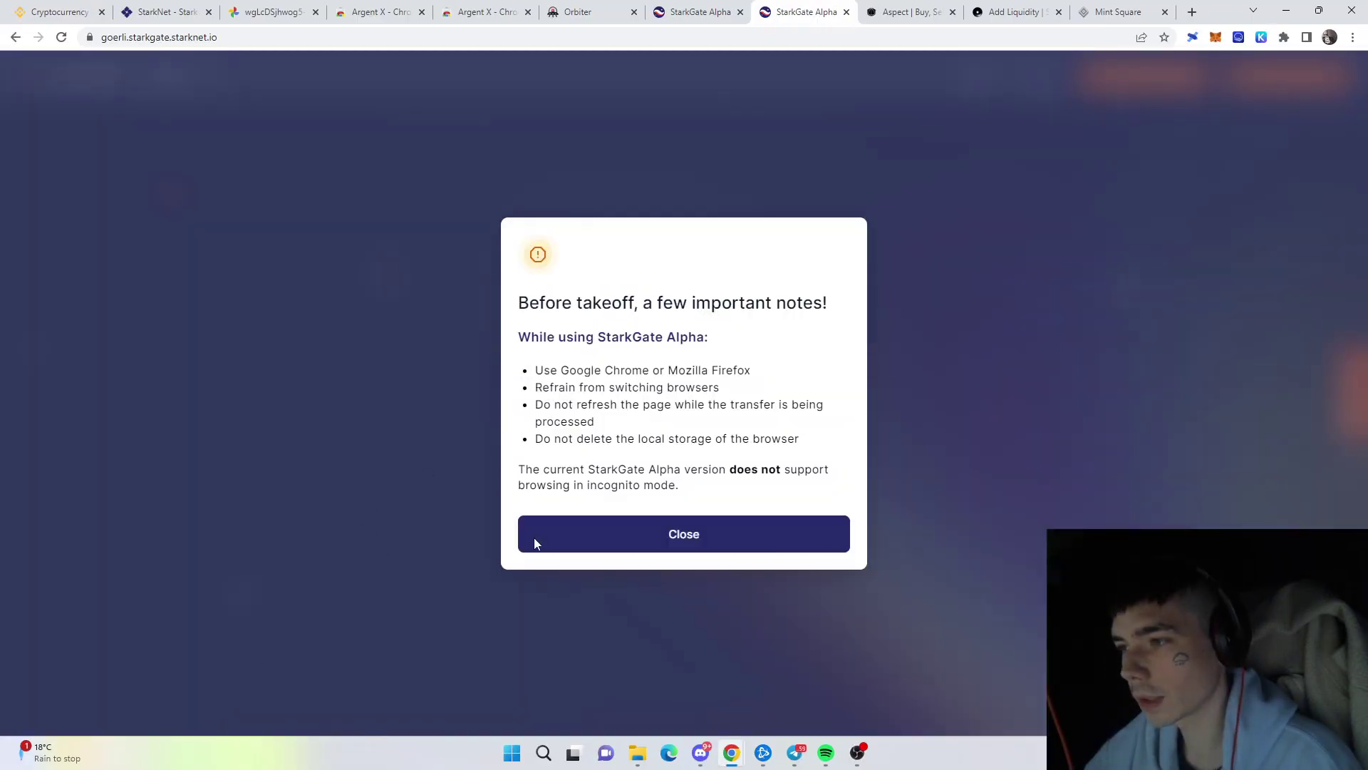
pyautogui.click(616, 534)
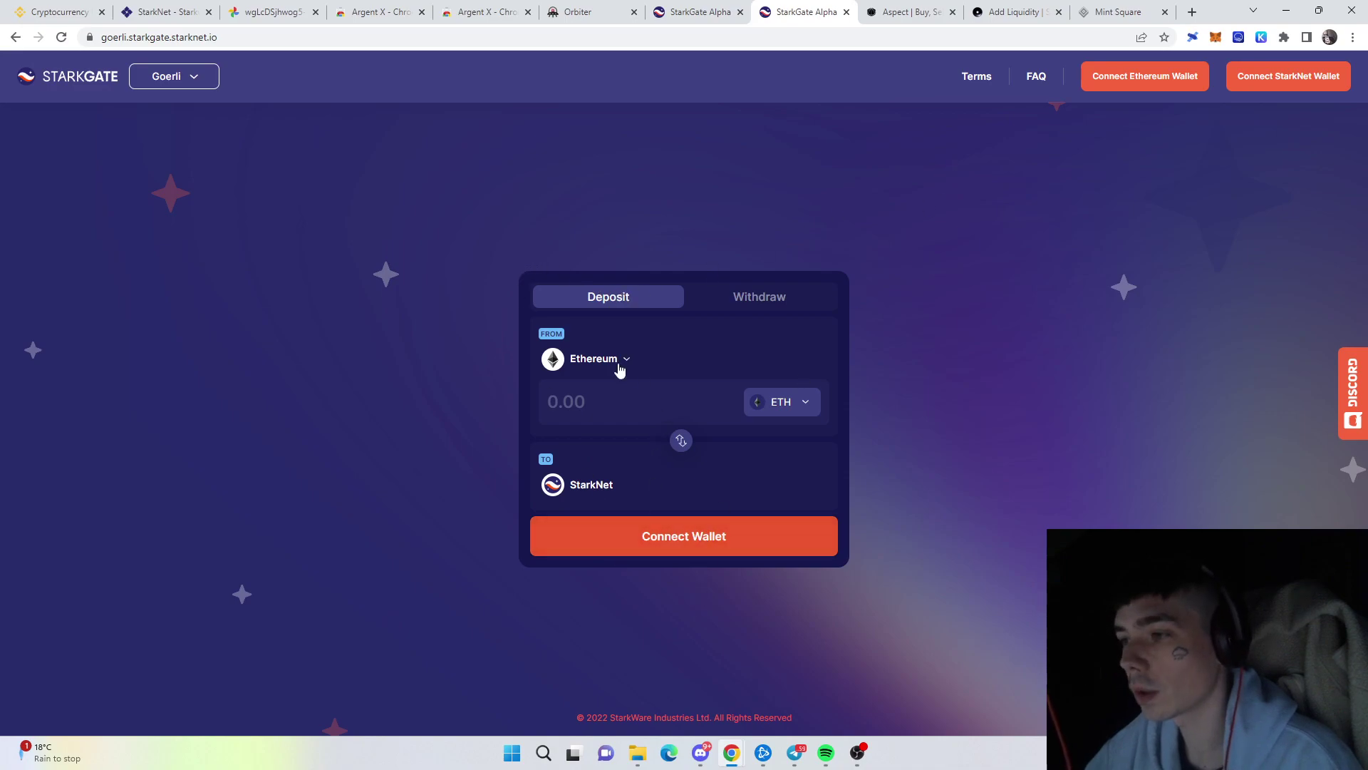
# Keep Ethereum as the source chain and start connecting MetaMask as the Ethereum wallet
pyautogui.click(614, 362)
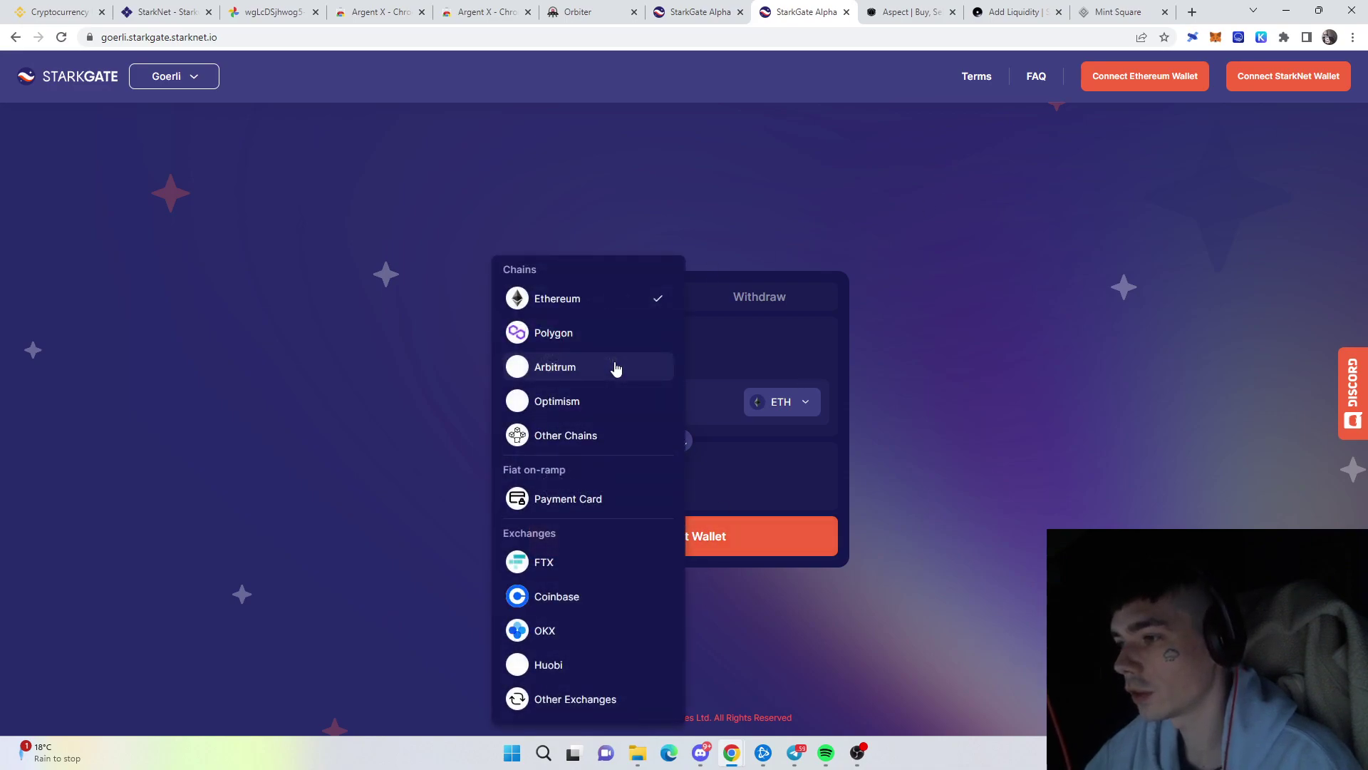
pyautogui.click(600, 300)
pyautogui.click(687, 549)
pyautogui.click(612, 427)
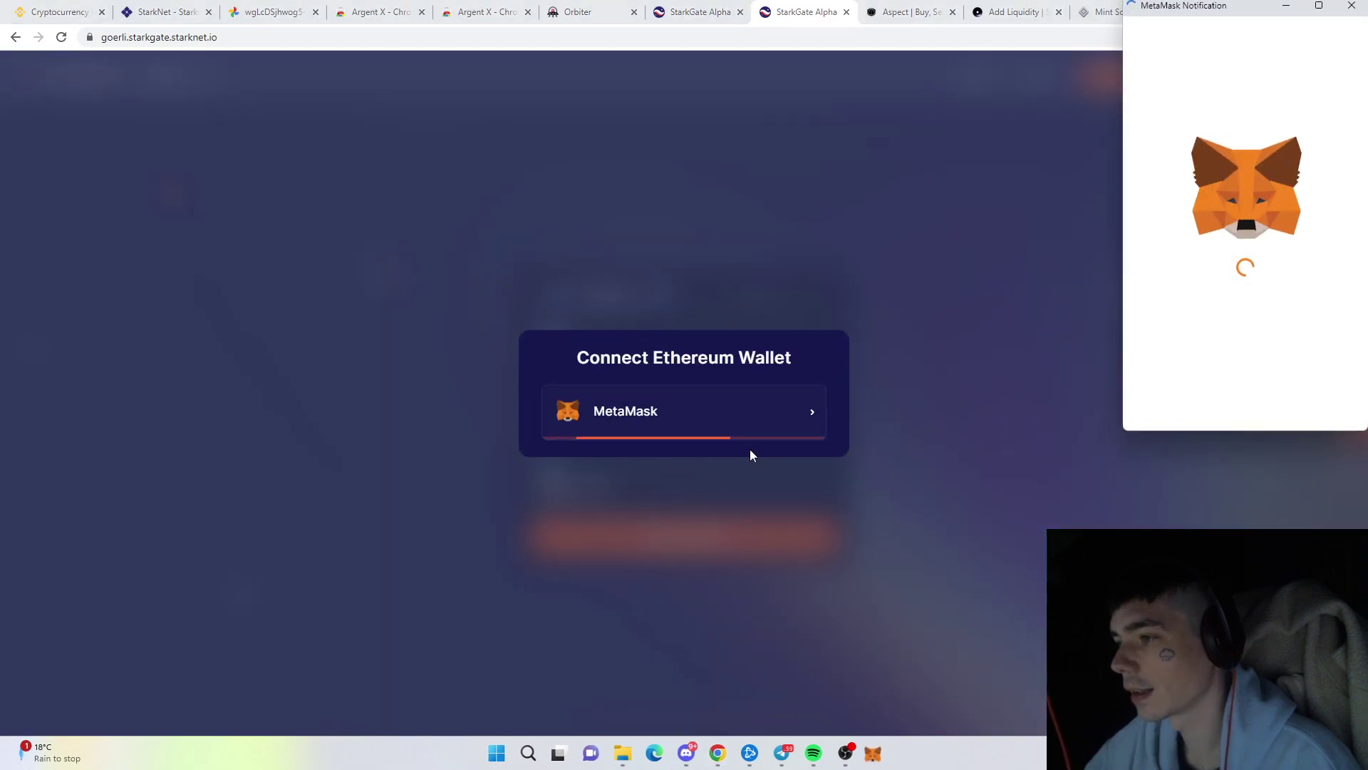
# Approve MetaMask Account 2 on the Goerli bridge and switch MetaMask to the Goerli test network
pyautogui.click(1319, 404)
pyautogui.click(1319, 402)
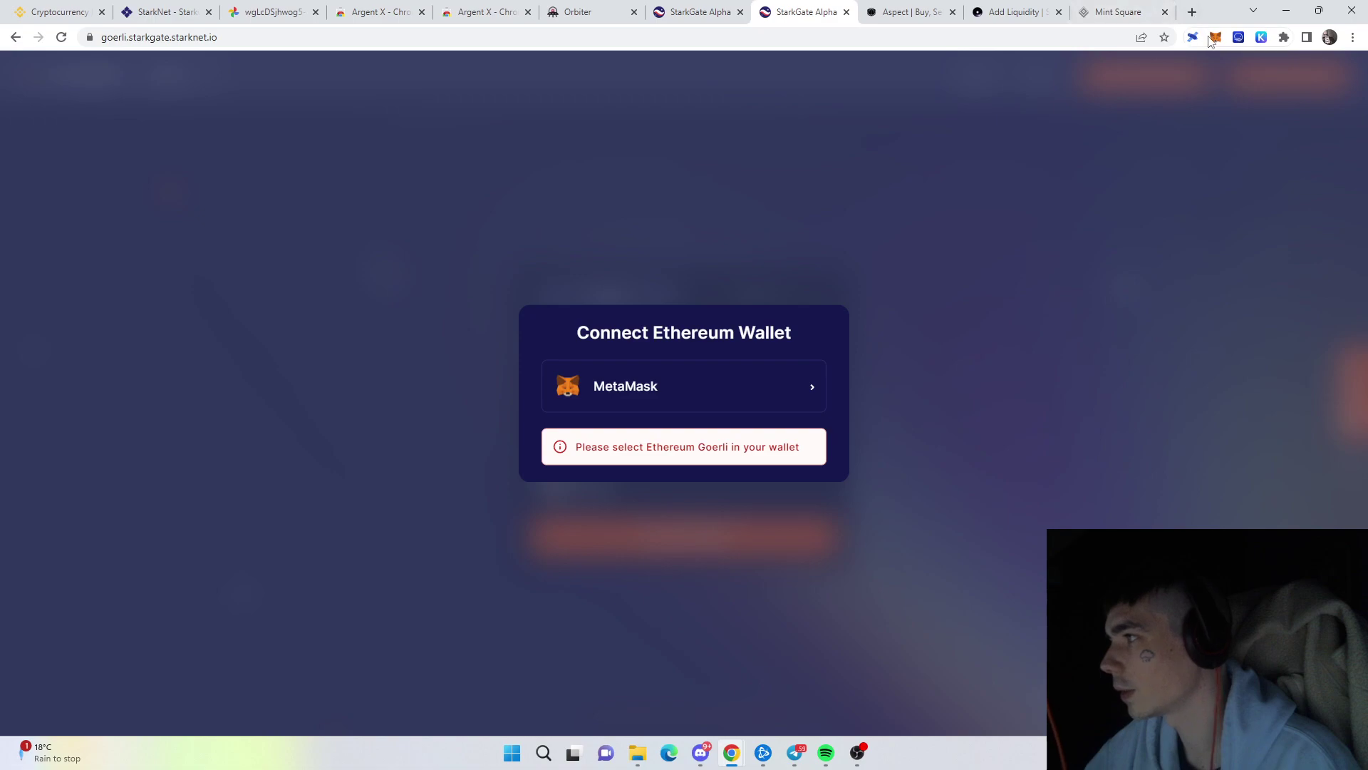
pyautogui.click(1216, 37)
pyautogui.click(1085, 74)
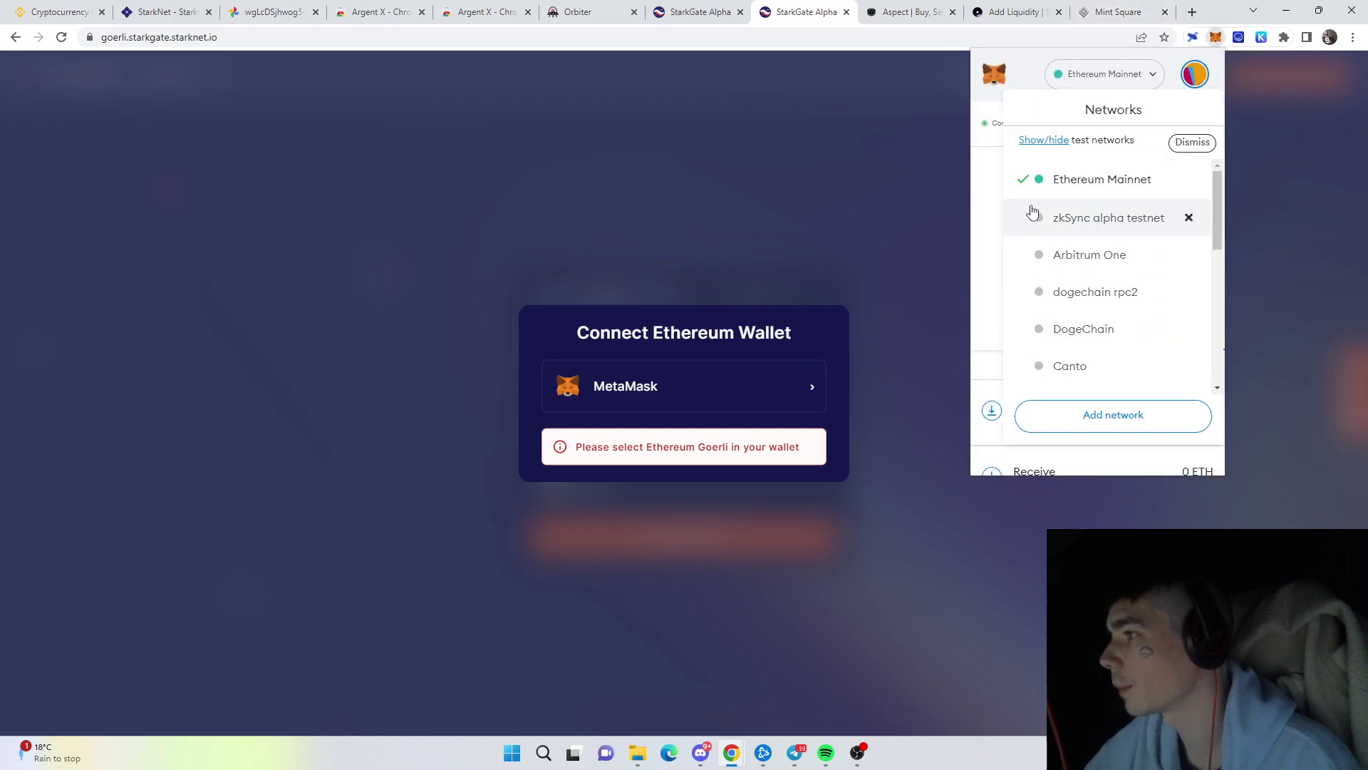
pyautogui.scroll(-5, 1096, 297)
pyautogui.scroll(-3, 1098, 271)
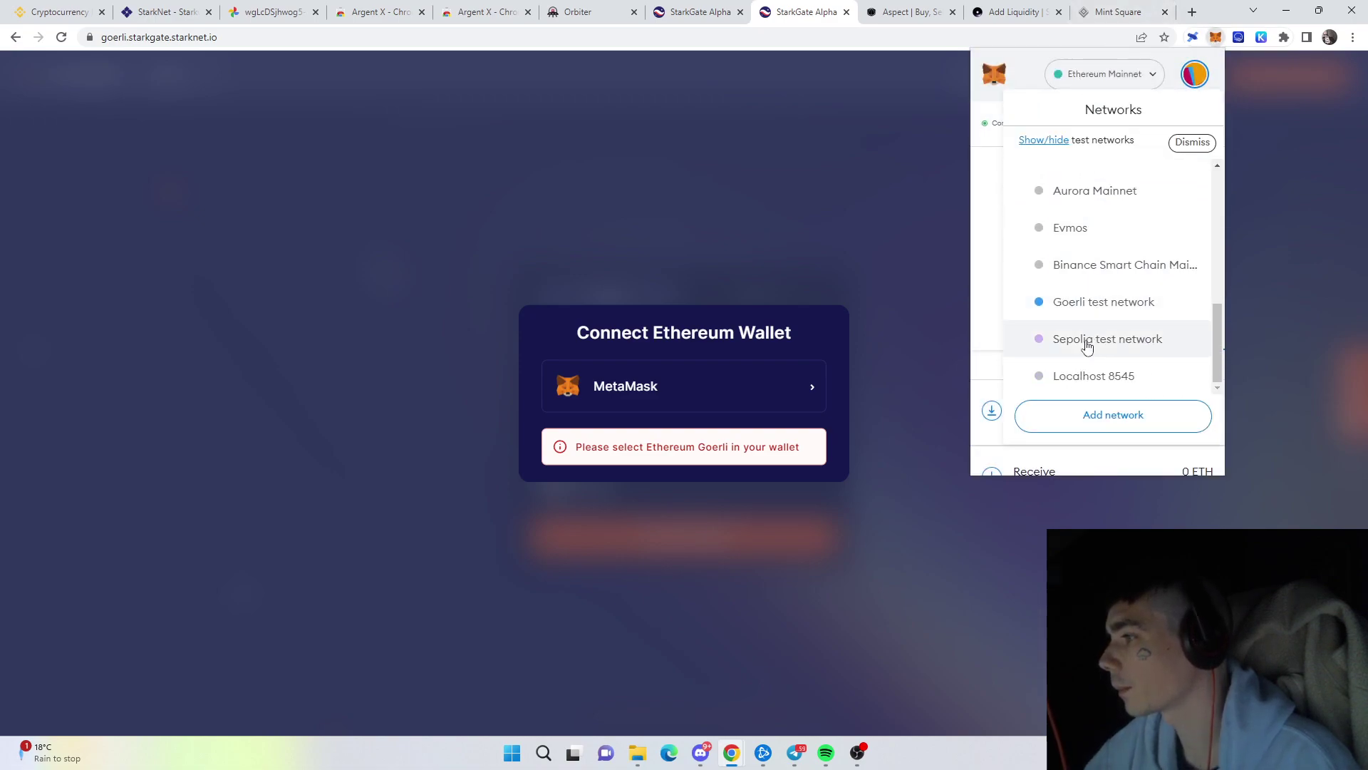
pyautogui.click(1098, 302)
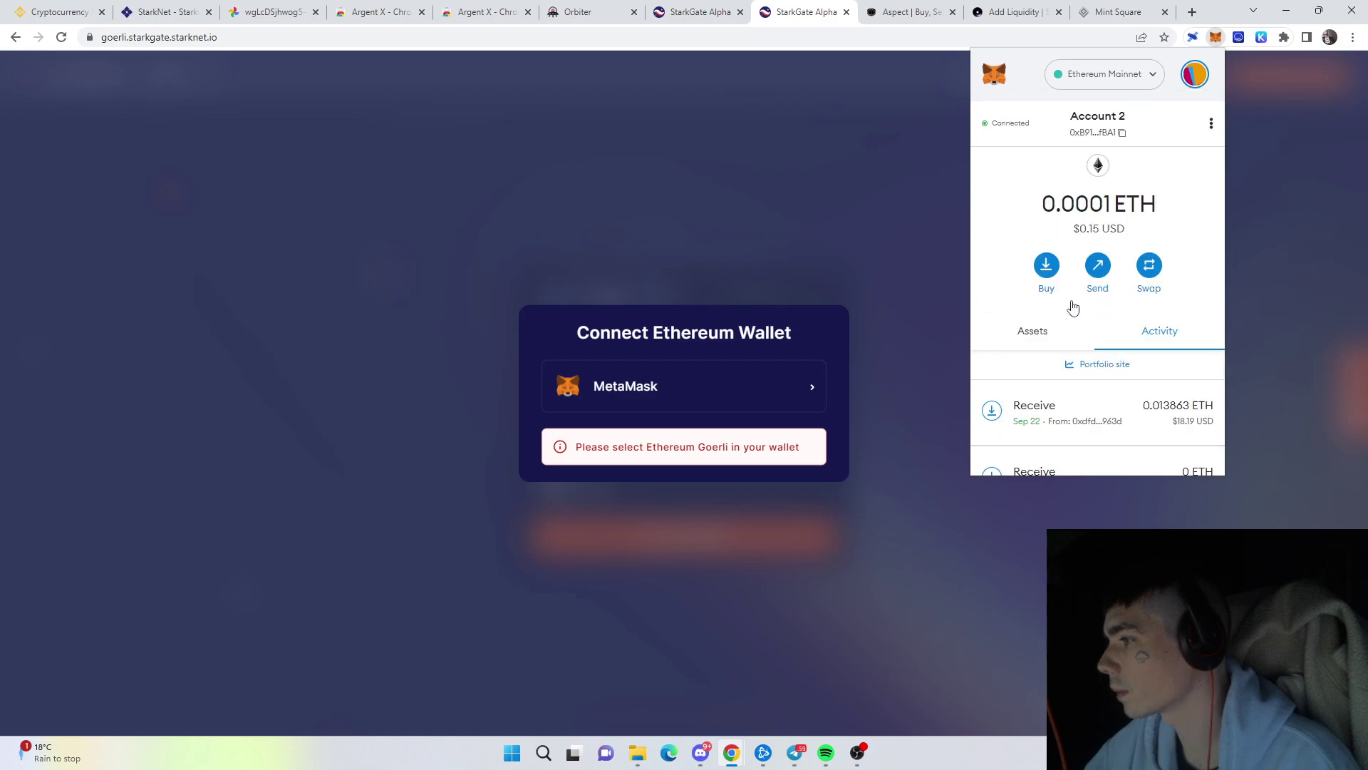
# Retry connecting Argent X as the StarkNet wallet, then close the connection prompt
pyautogui.click(683, 385)
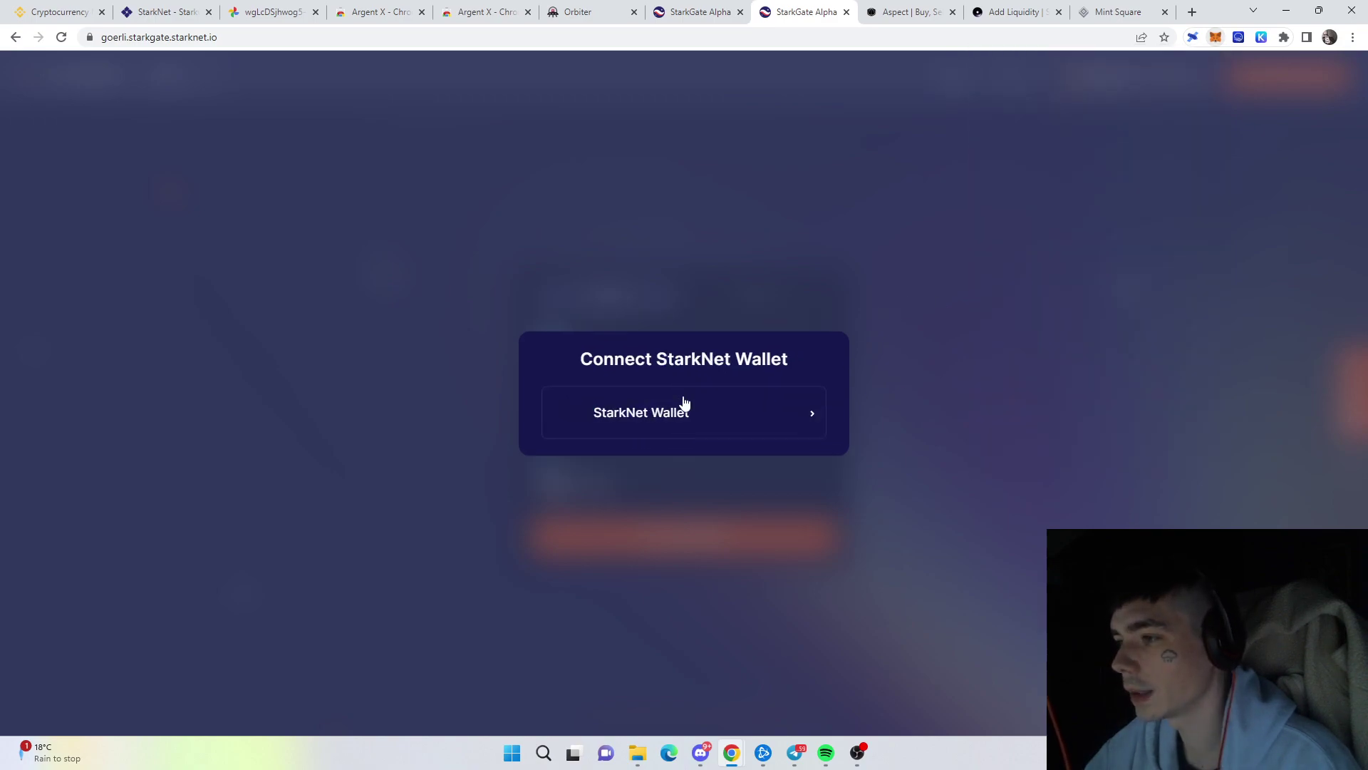
pyautogui.click(648, 425)
pyautogui.click(724, 385)
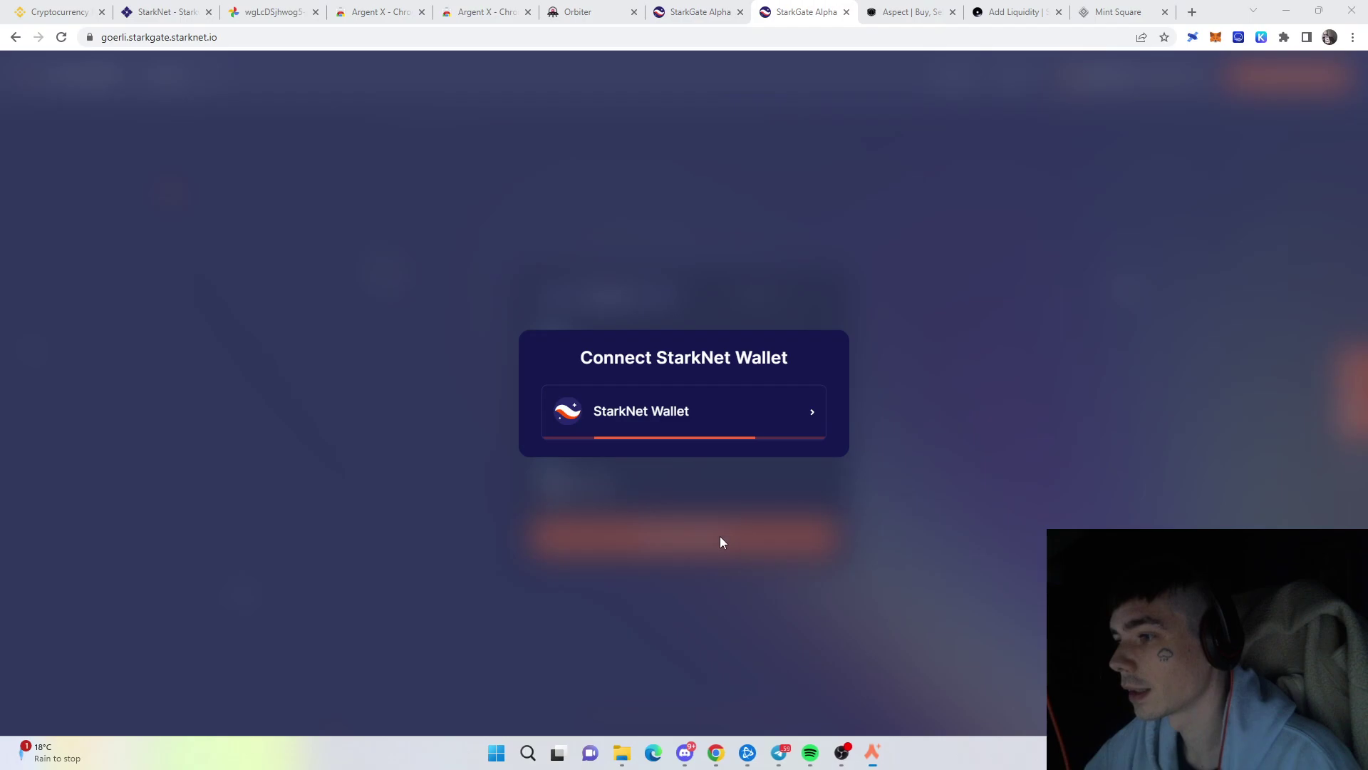
pyautogui.click(1283, 415)
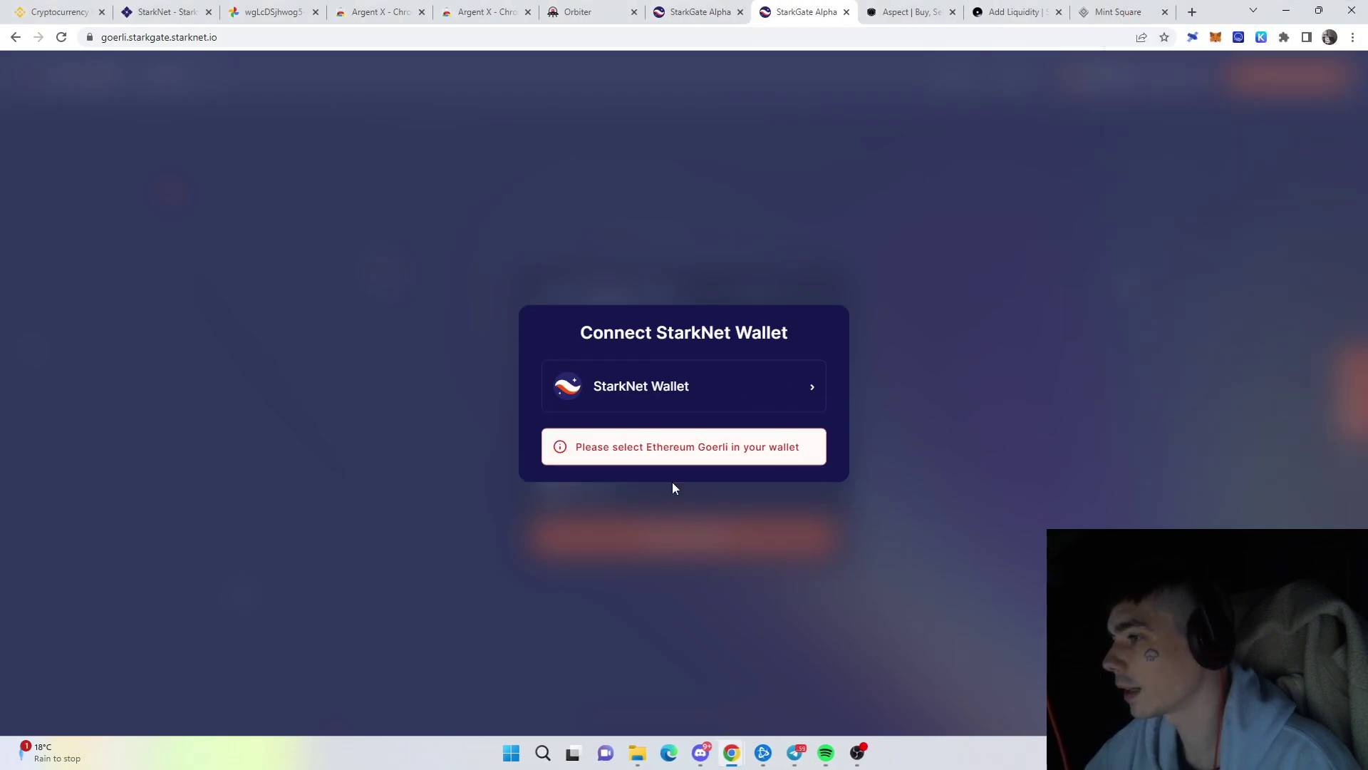
pyautogui.moveTo(653, 449); pyautogui.dragTo(714, 449)
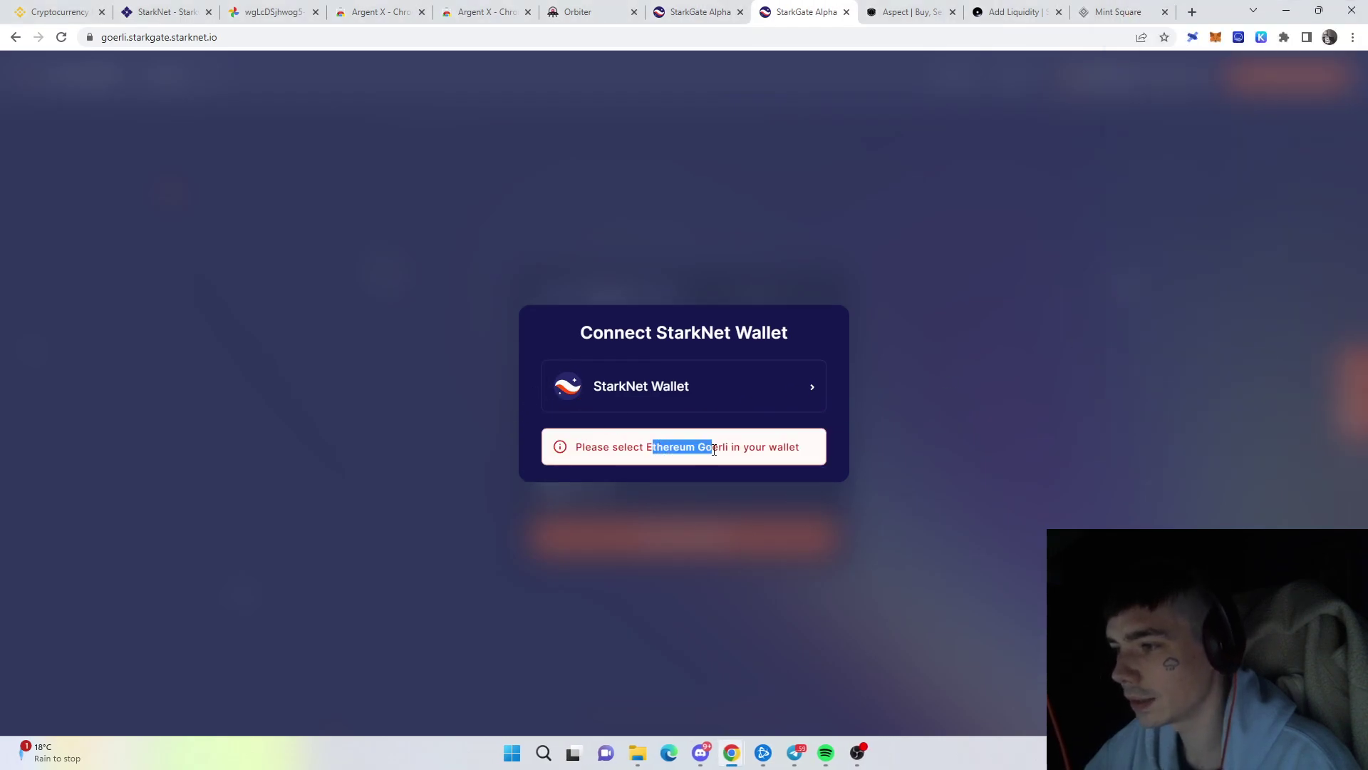
pyautogui.click(996, 335)
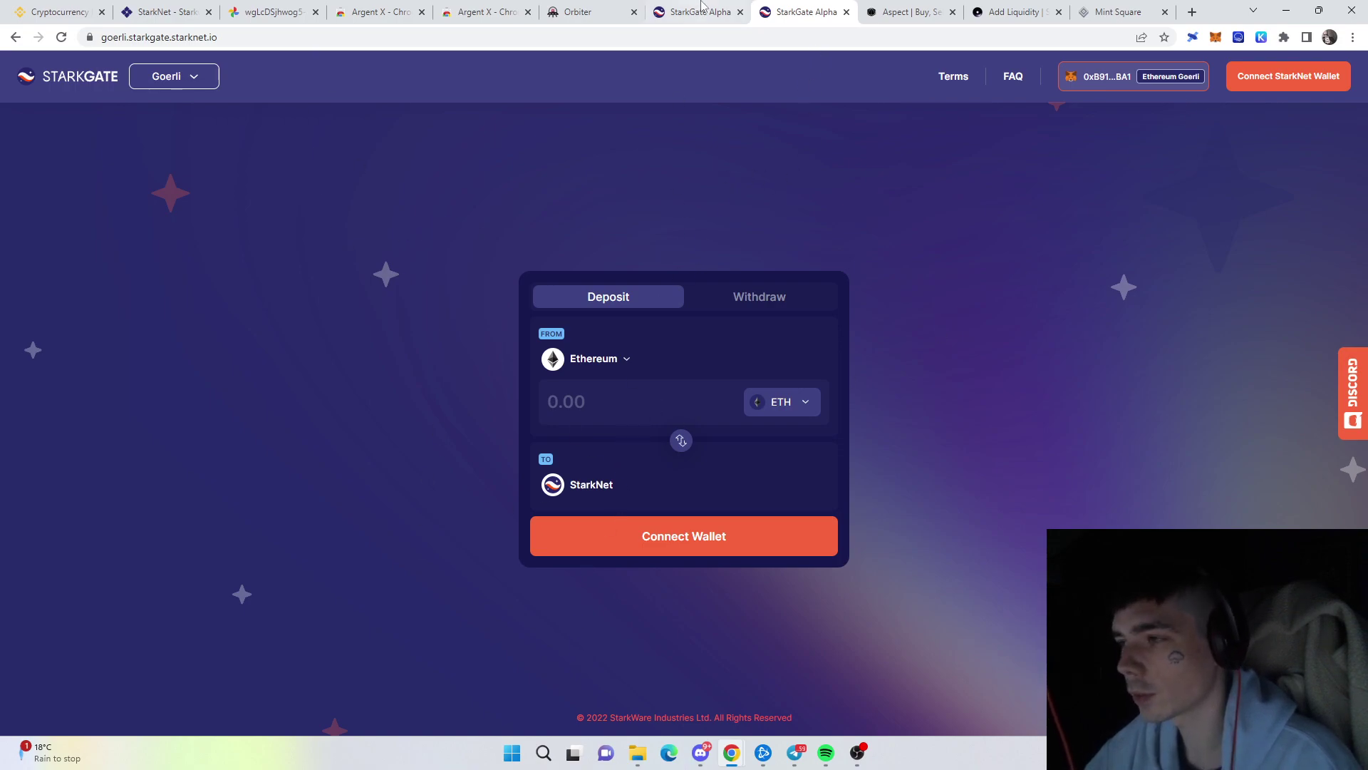
# Switch to the Aspect NFT marketplace at aspect.co and skim down to its Collections
pyautogui.click(919, 12)
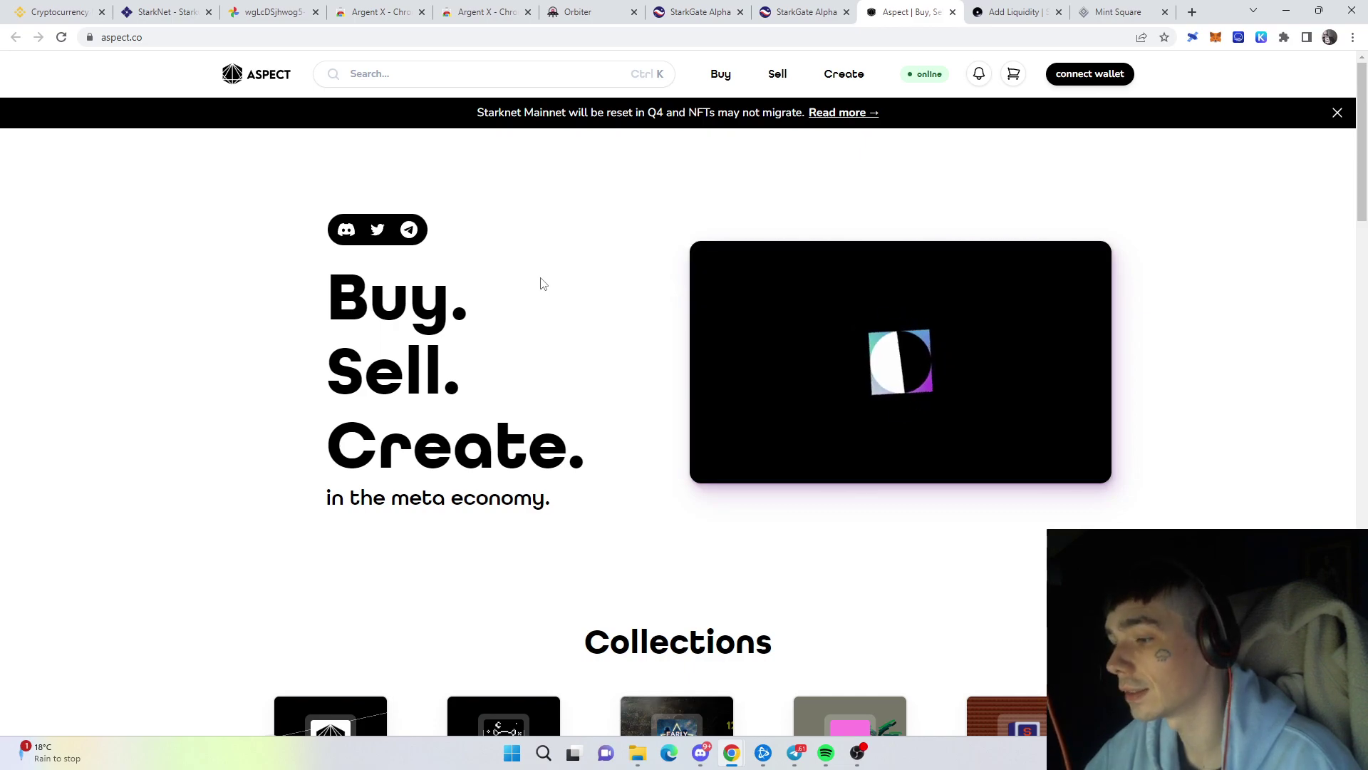
pyautogui.scroll(-2, 541, 284)
pyautogui.scroll(2, 540, 284)
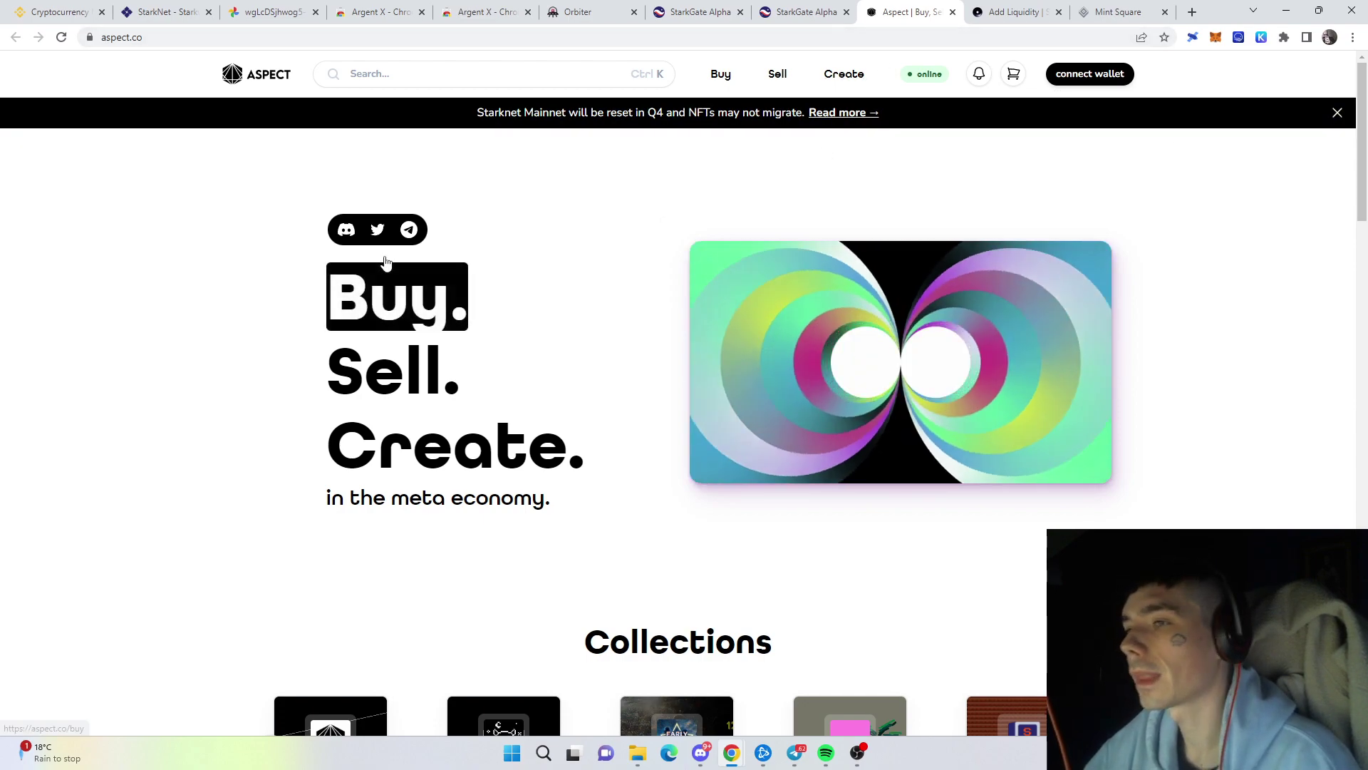
pyautogui.scroll(-8, 538, 359)
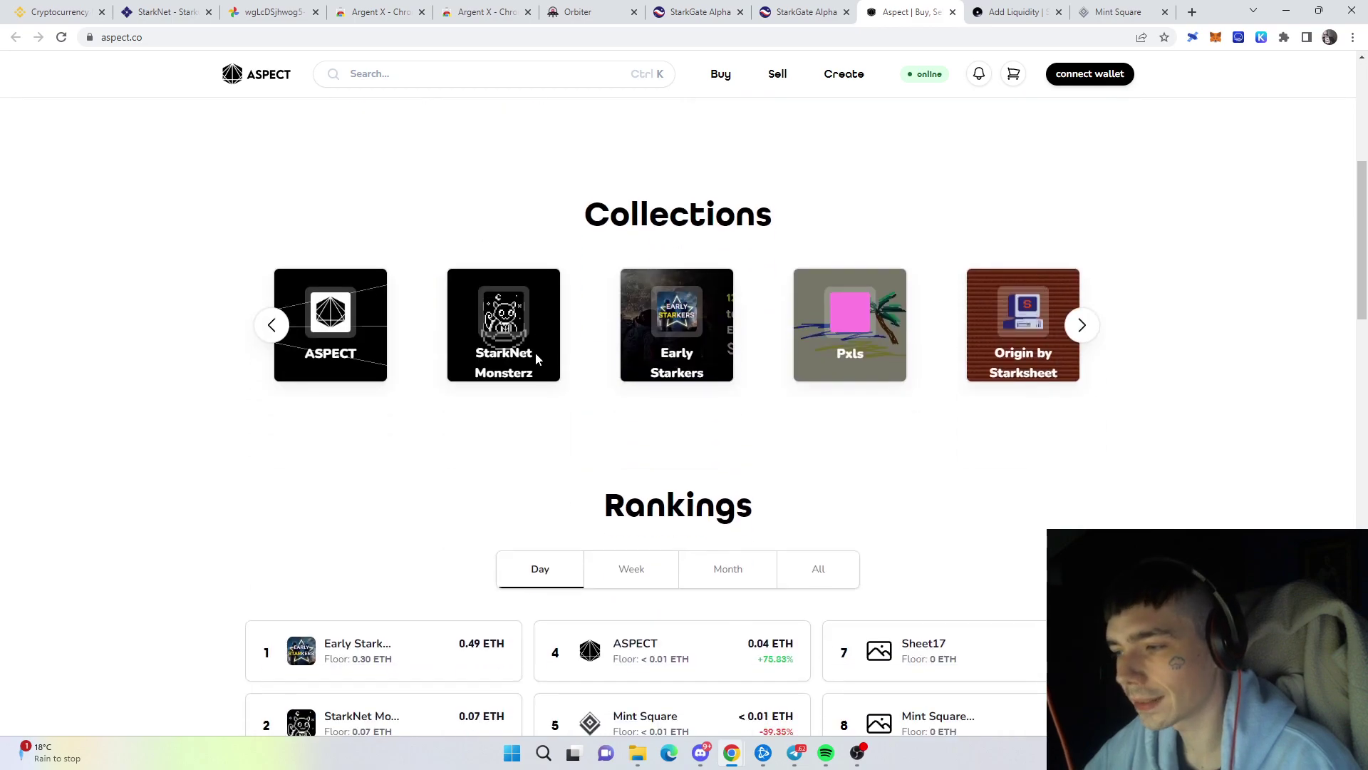
pyautogui.scroll(-1, 537, 359)
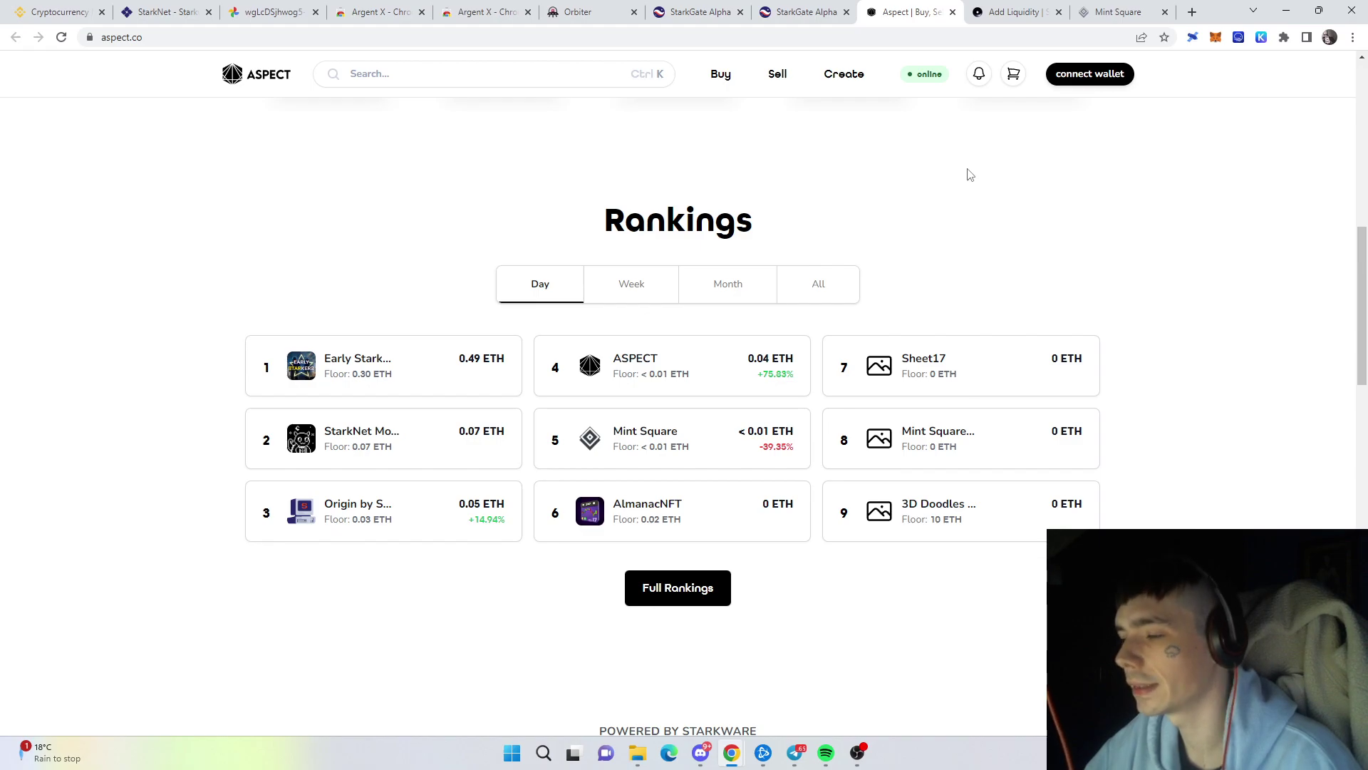
# On SithSwap, connect the Argent X wallet and approve the connection request
pyautogui.click(1016, 12)
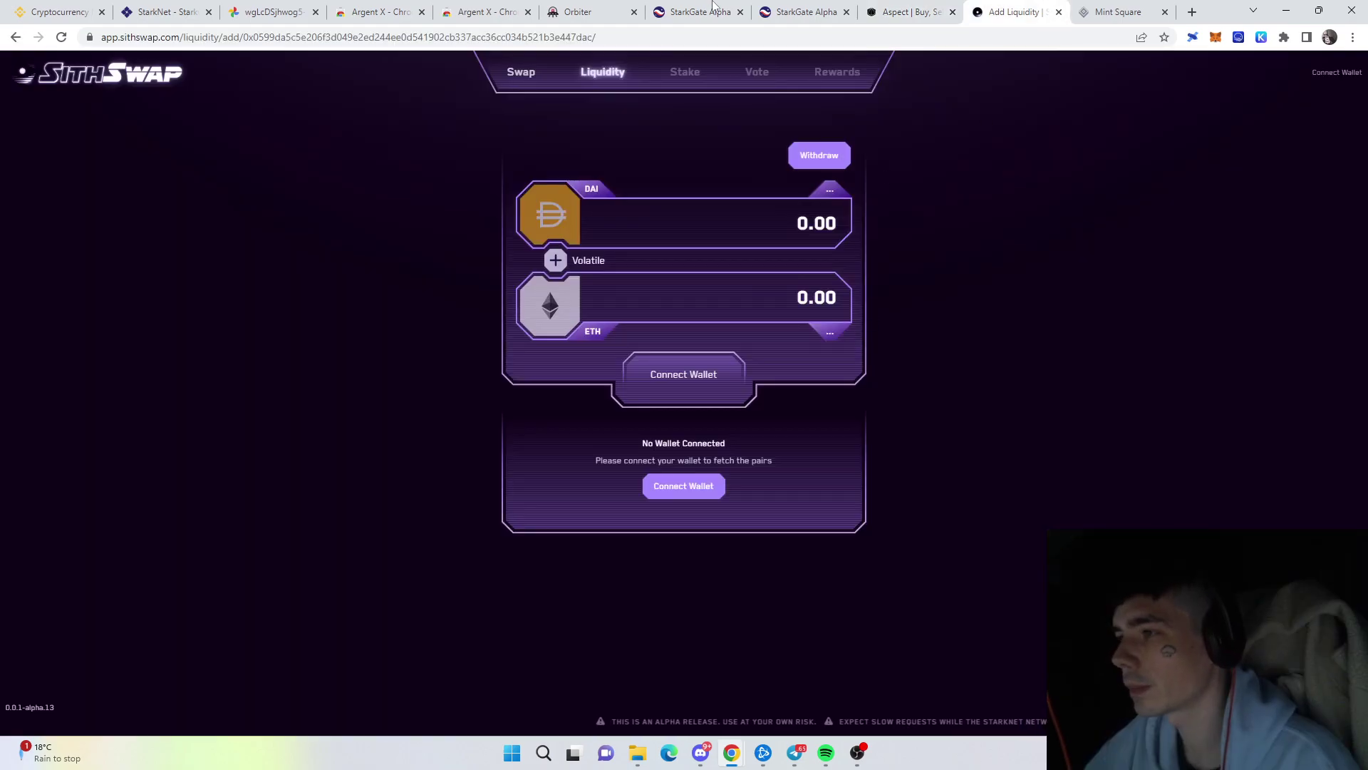
pyautogui.click(1340, 72)
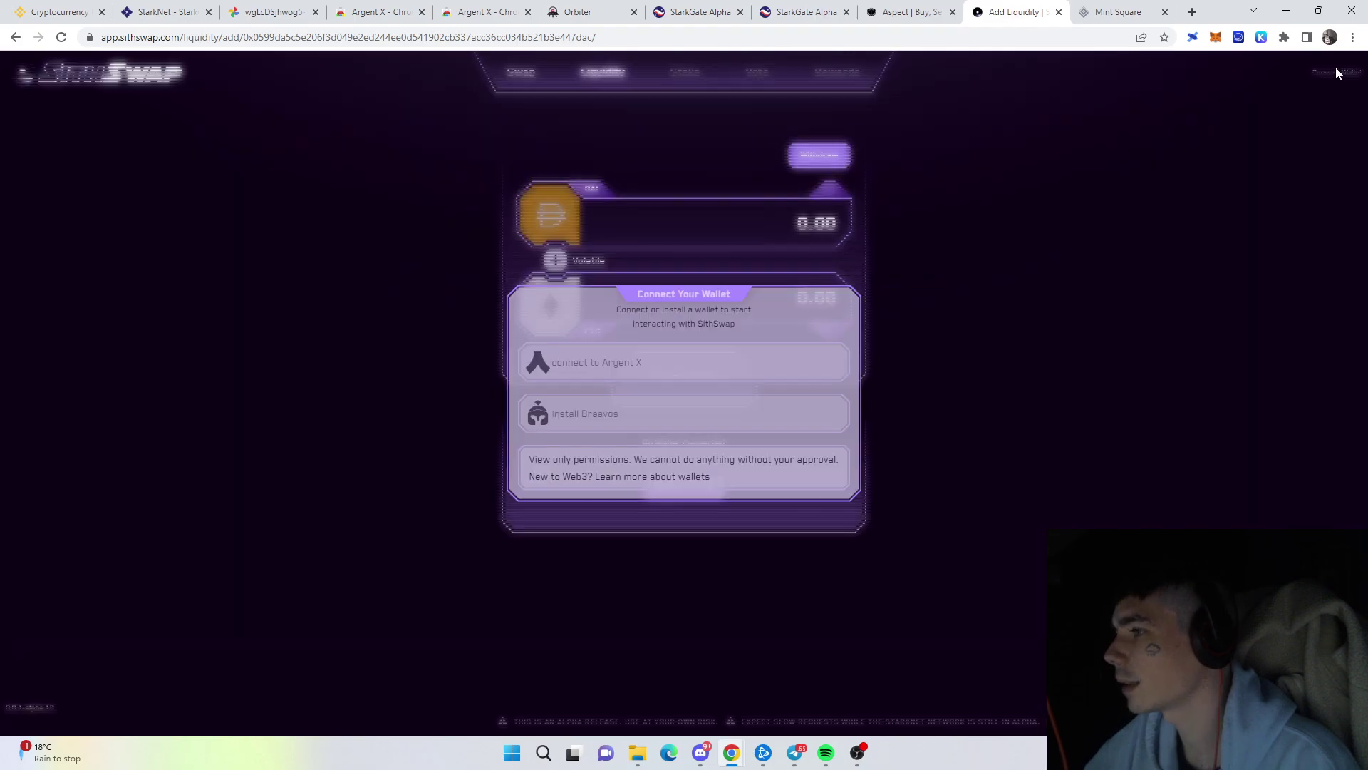
pyautogui.click(656, 365)
pyautogui.click(1293, 412)
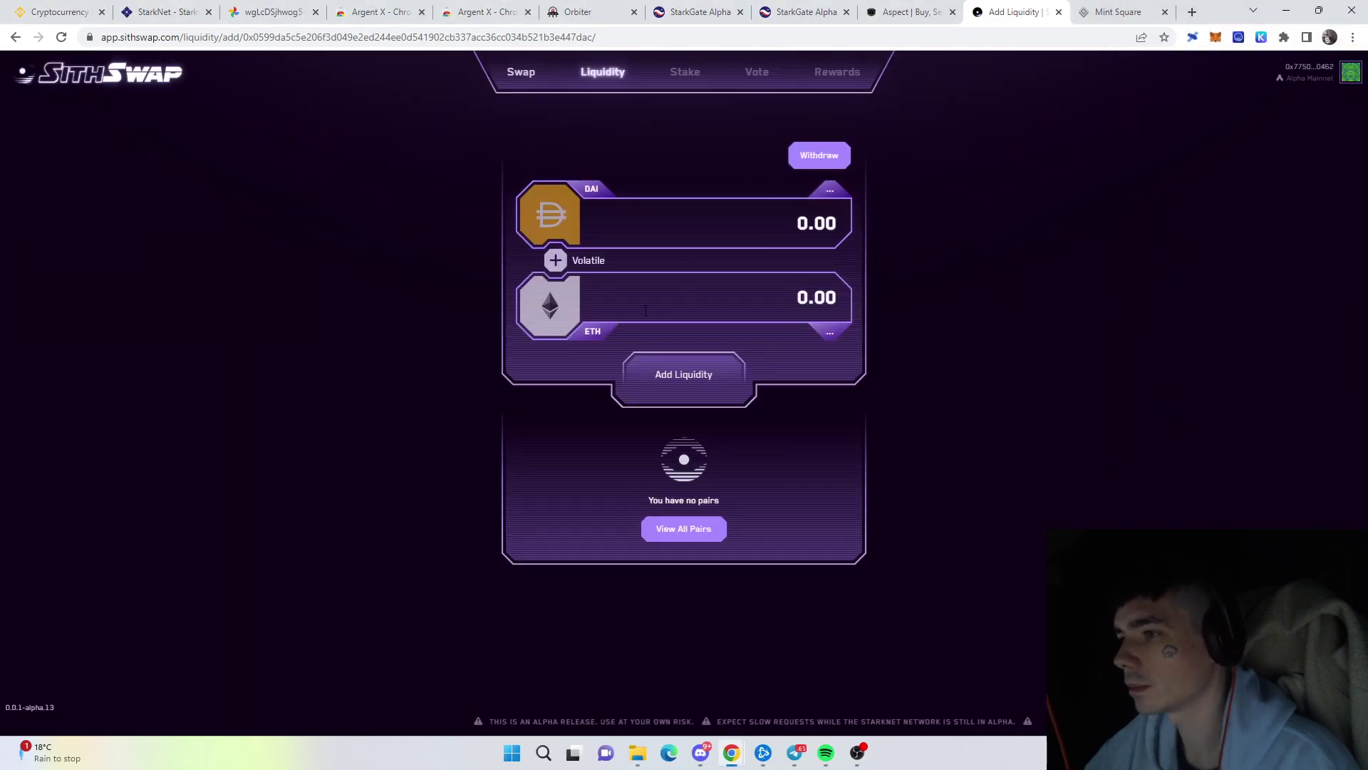
# Browse the Swap page's token pickers without choosing a token, then view Liquidity
pyautogui.click(521, 72)
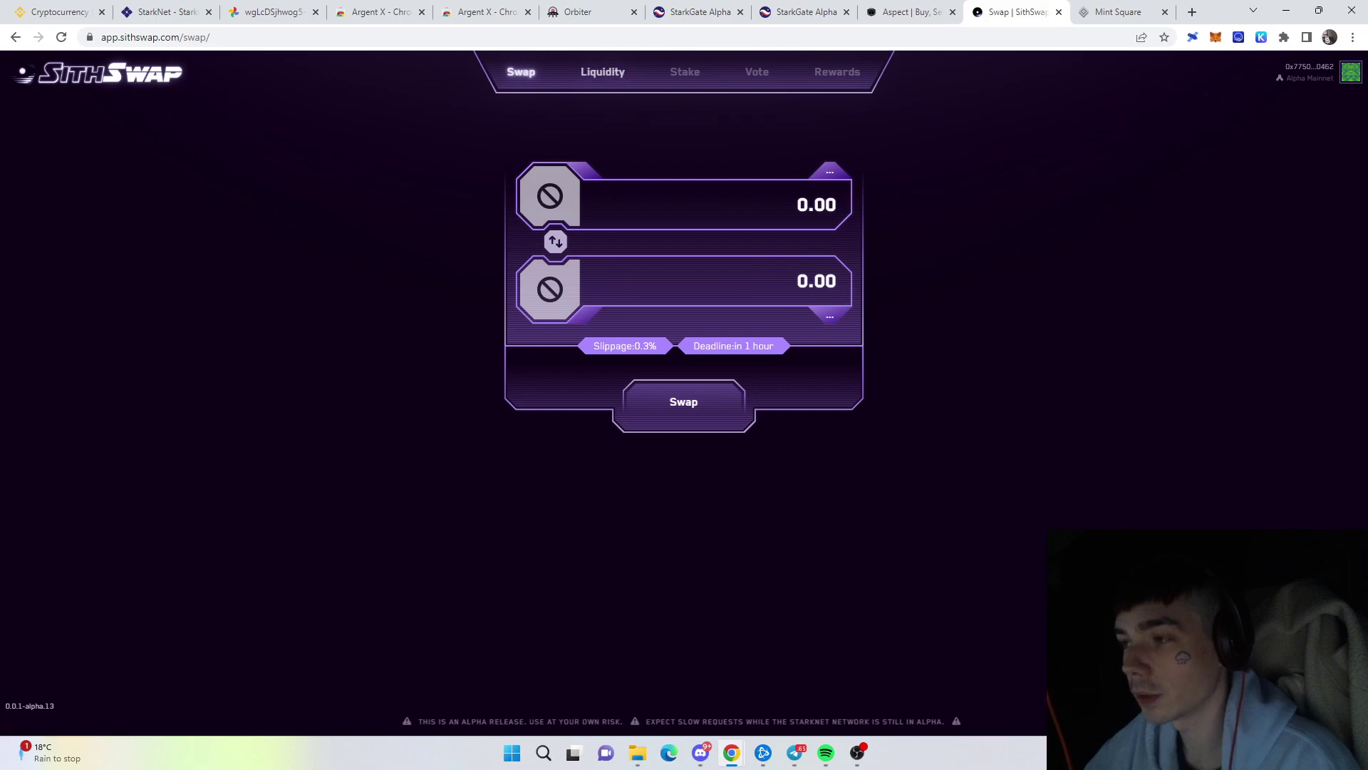
pyautogui.click(545, 214)
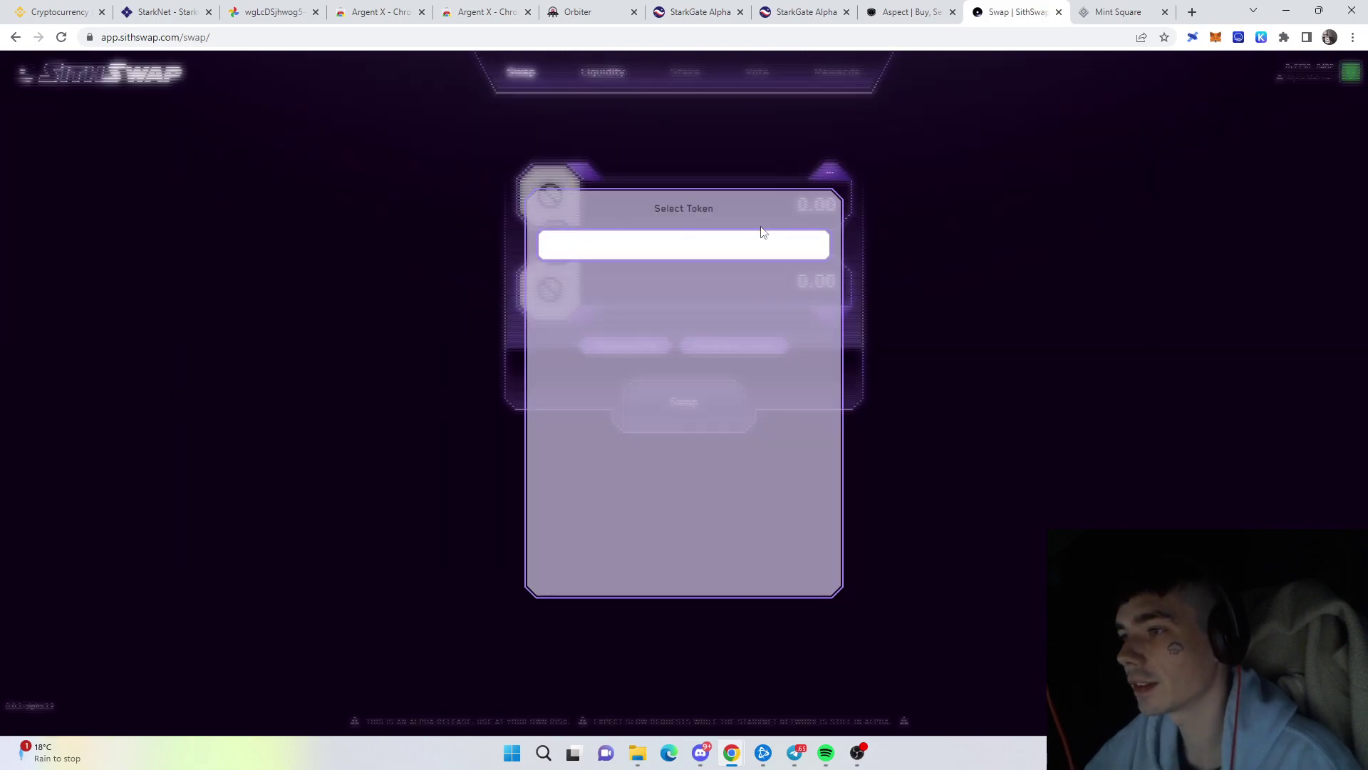
pyautogui.click(571, 97)
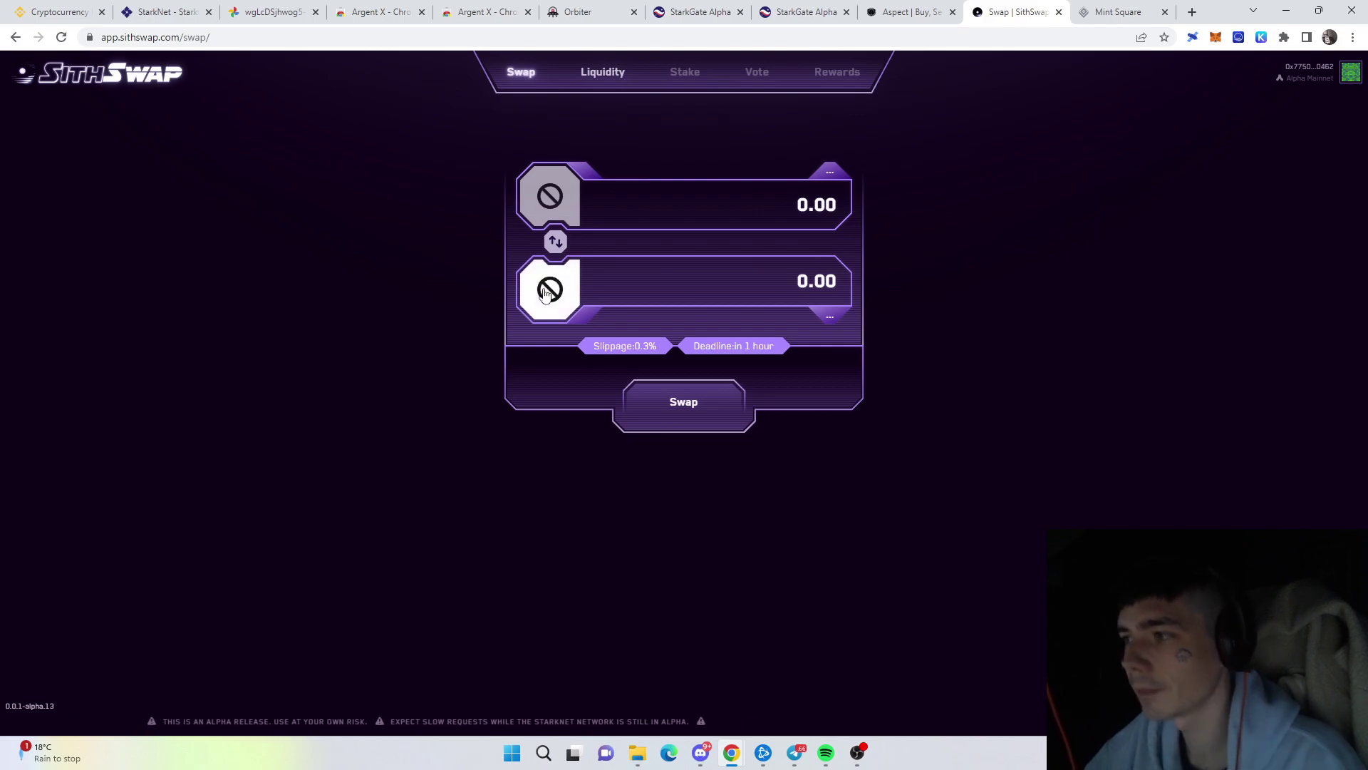
pyautogui.click(578, 187)
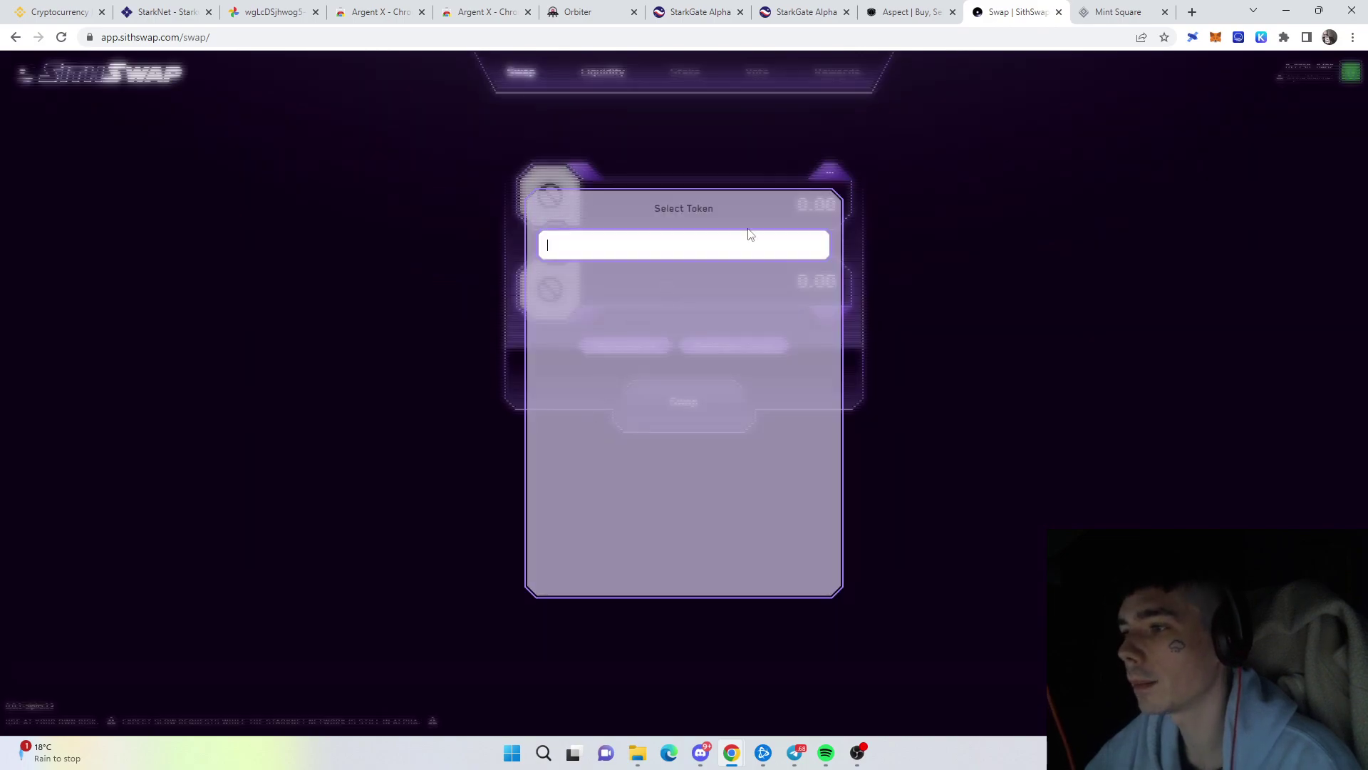
pyautogui.click(544, 63)
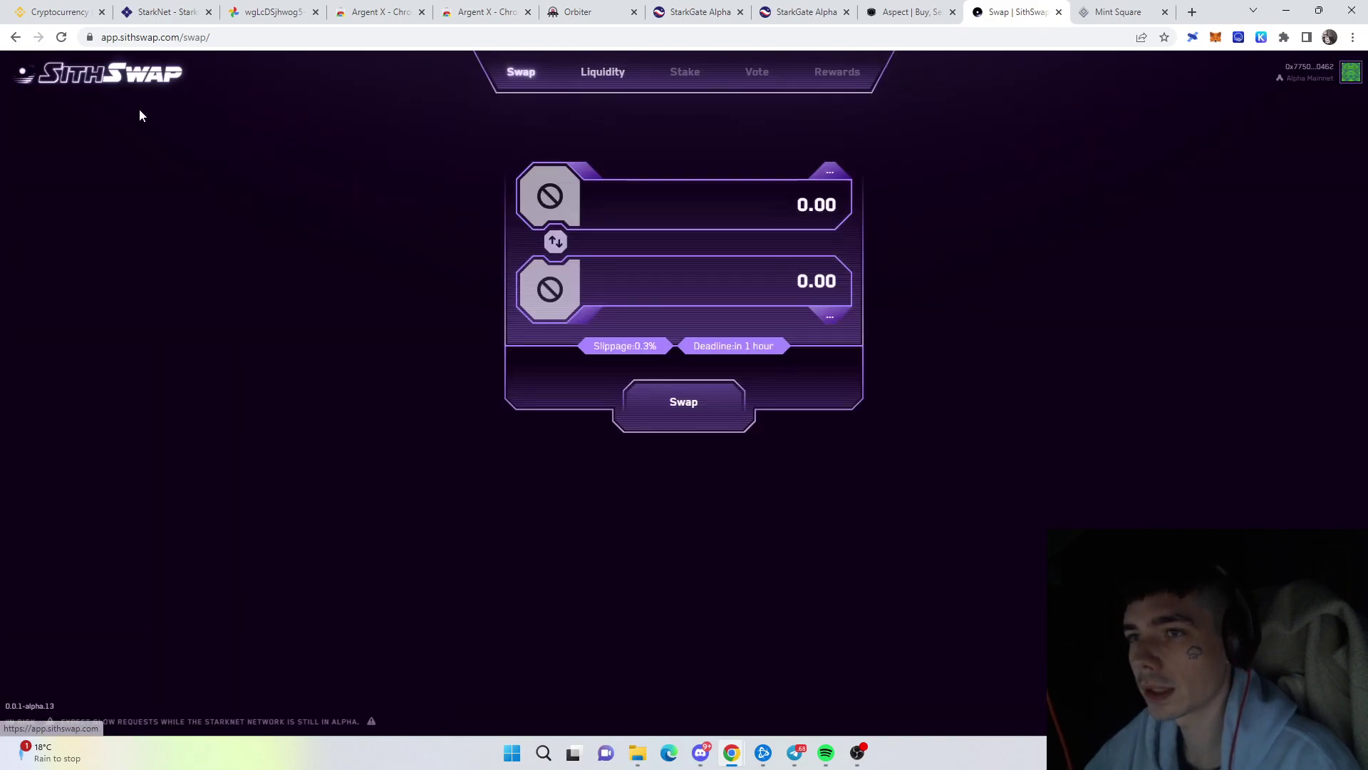
pyautogui.click(611, 72)
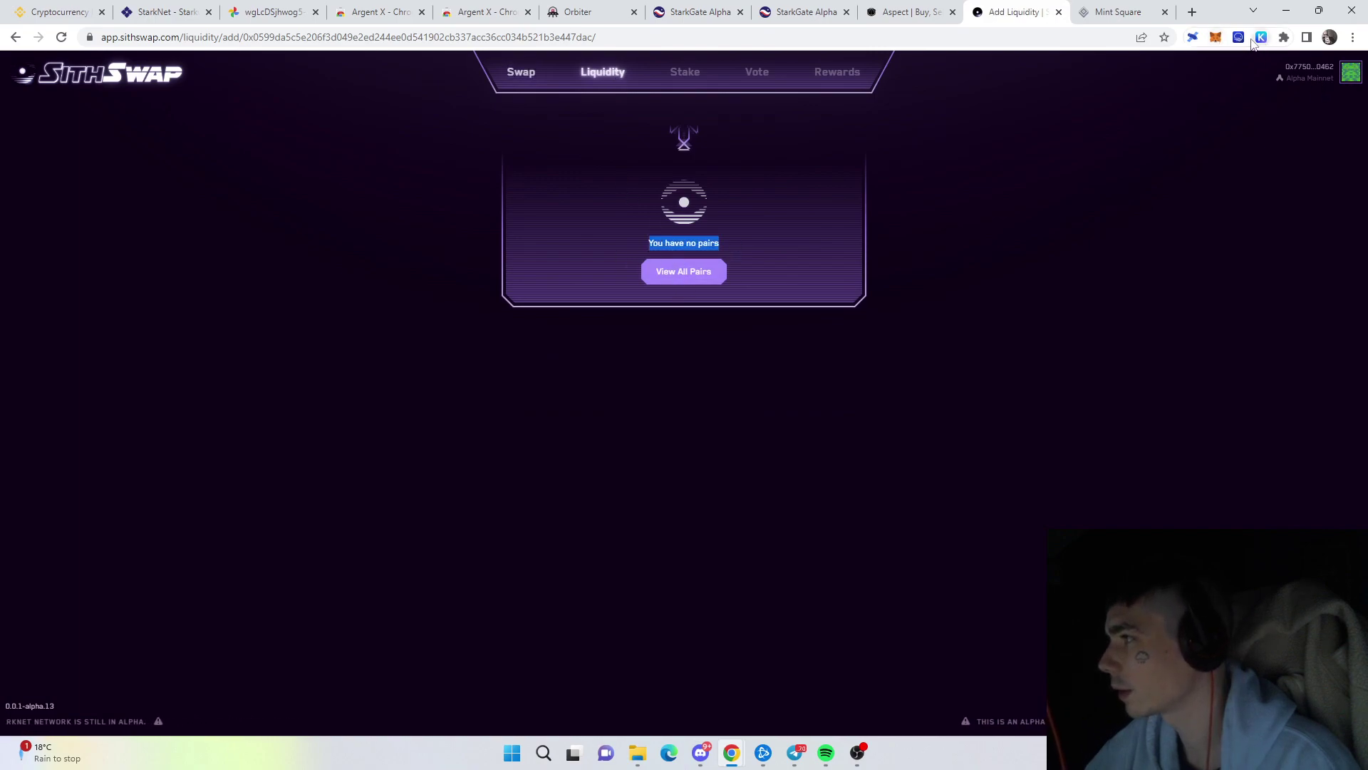
# View all liquidity pairs, then switch the Argent X wallet from Mainnet to Testnet
pyautogui.click(702, 278)
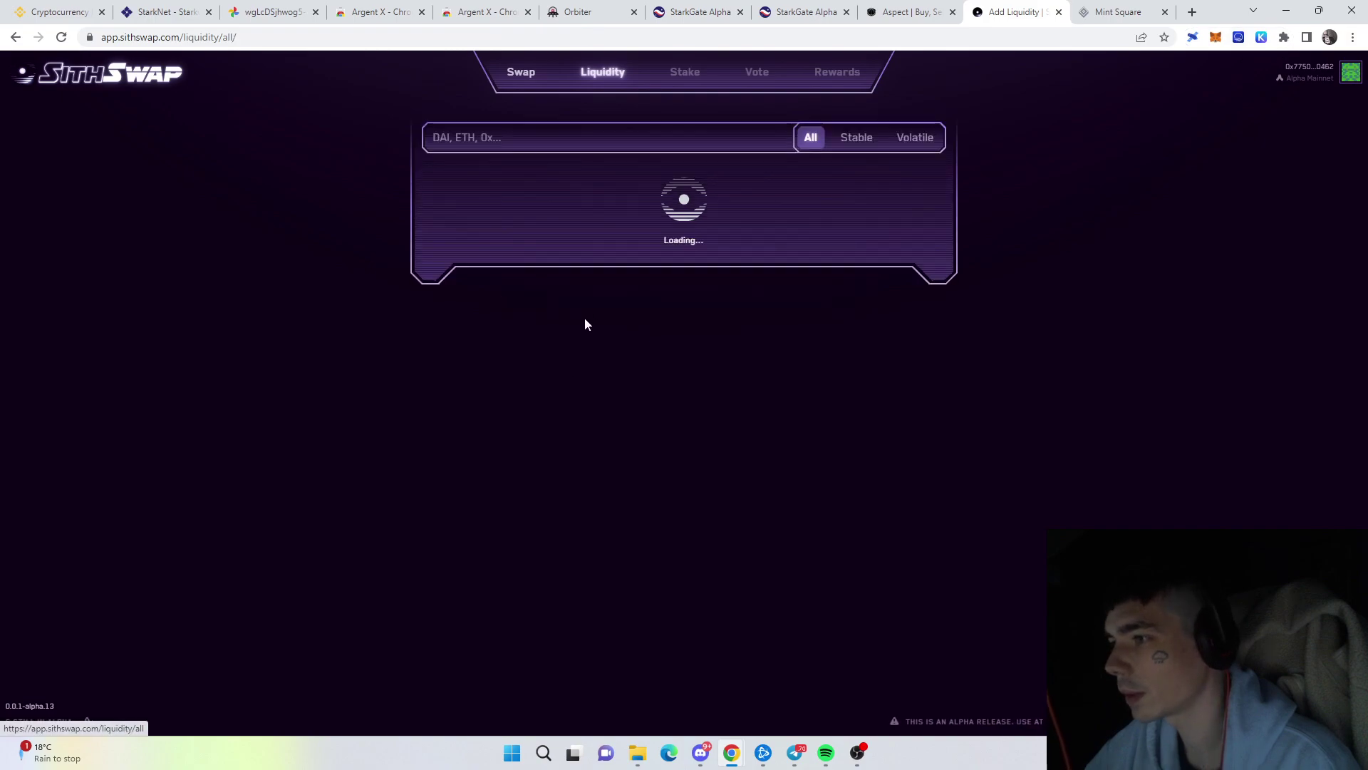
pyautogui.click(603, 71)
pyautogui.click(1285, 37)
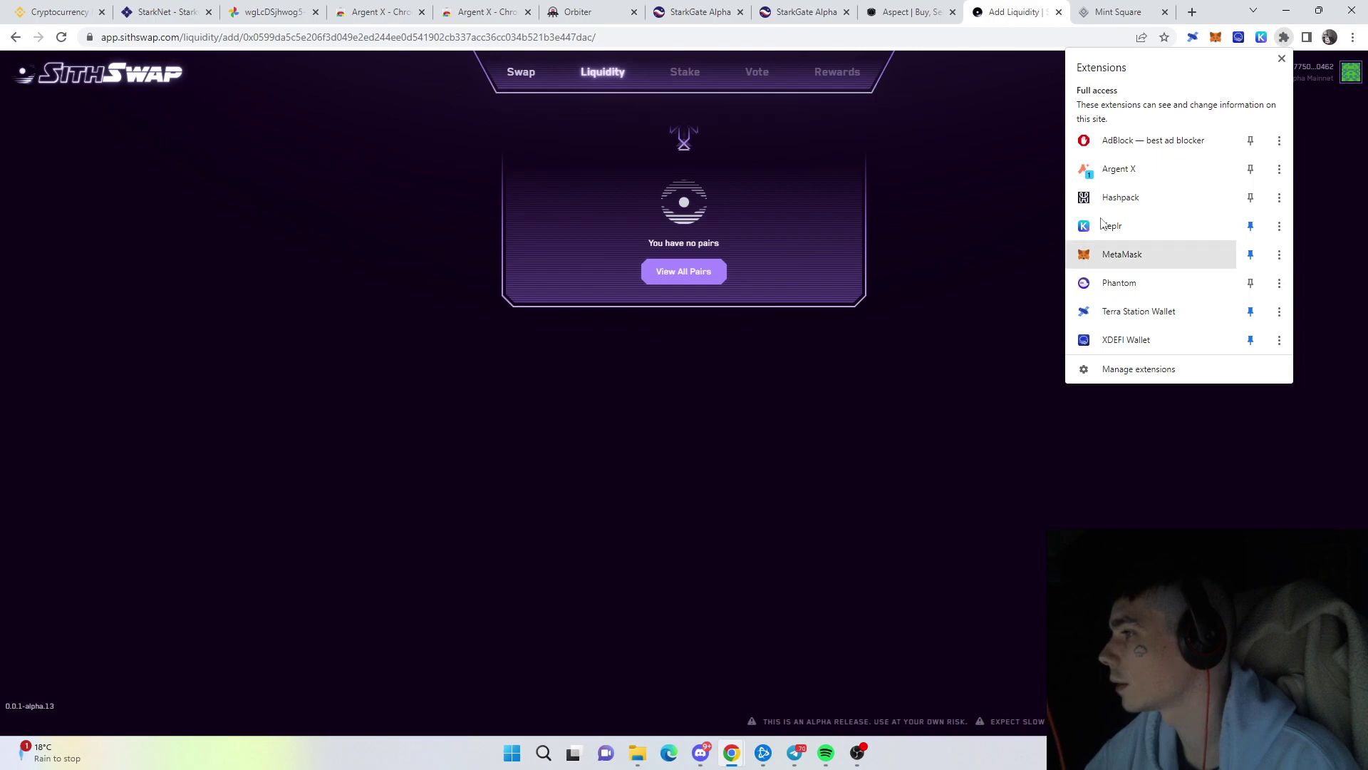
pyautogui.click(1130, 170)
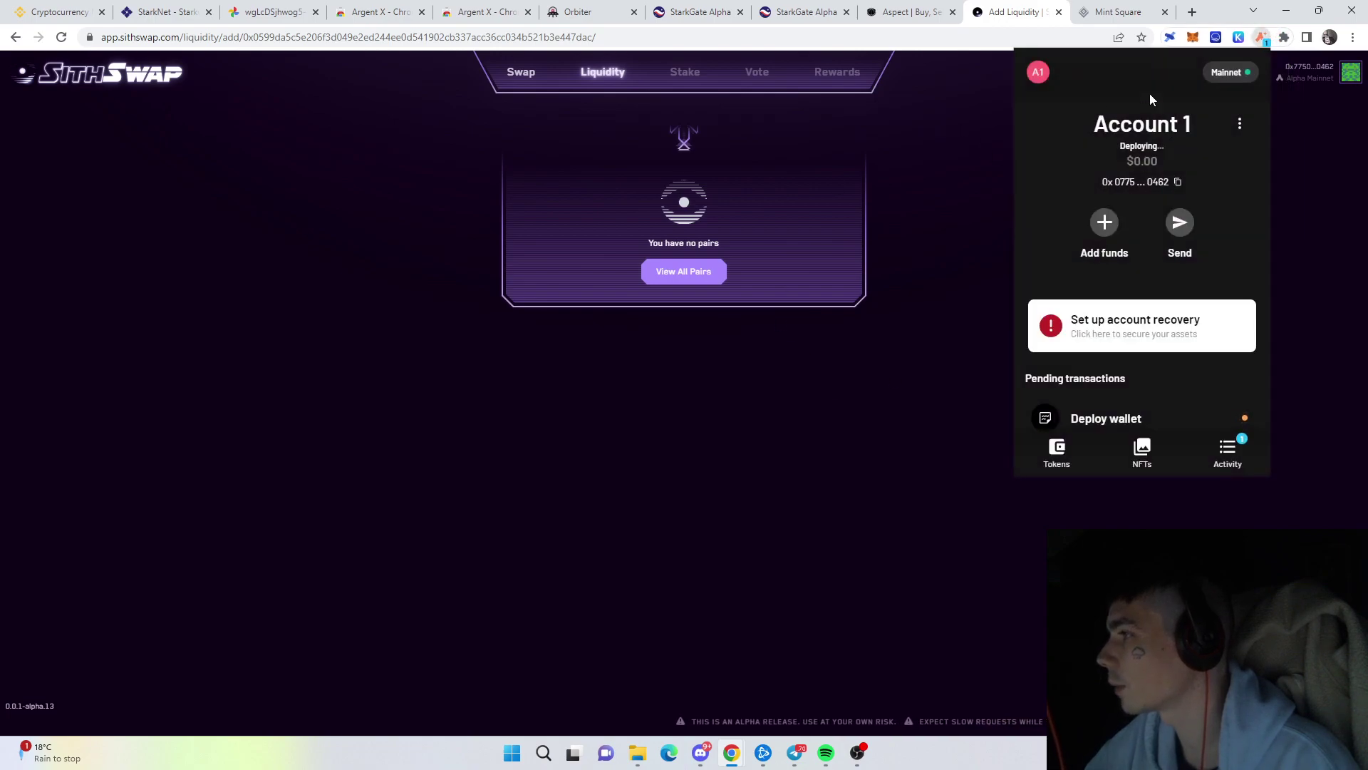
pyautogui.click(1227, 72)
pyautogui.click(1224, 96)
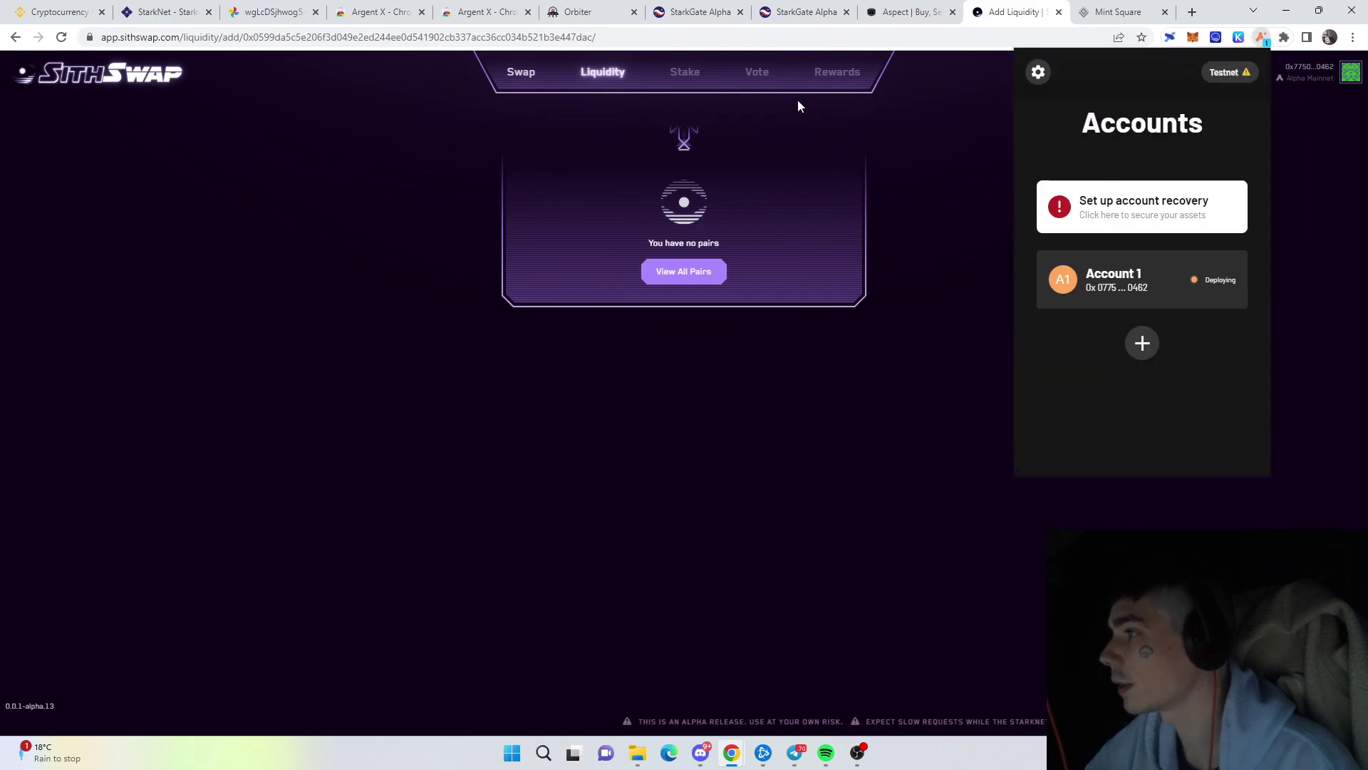
pyautogui.click(1225, 72)
pyautogui.click(925, 223)
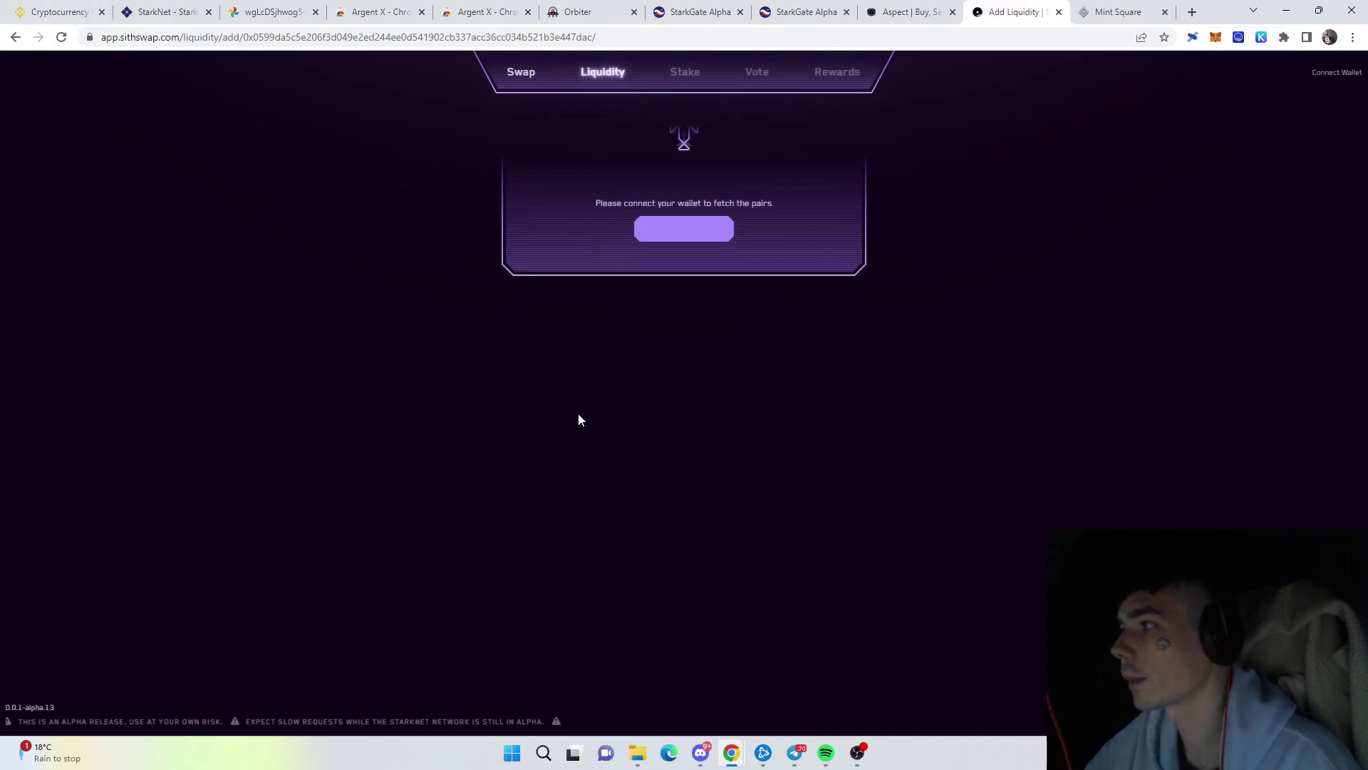
# Check the connected account's details, then toggle between the Swap and Liquidity pages
pyautogui.click(1317, 71)
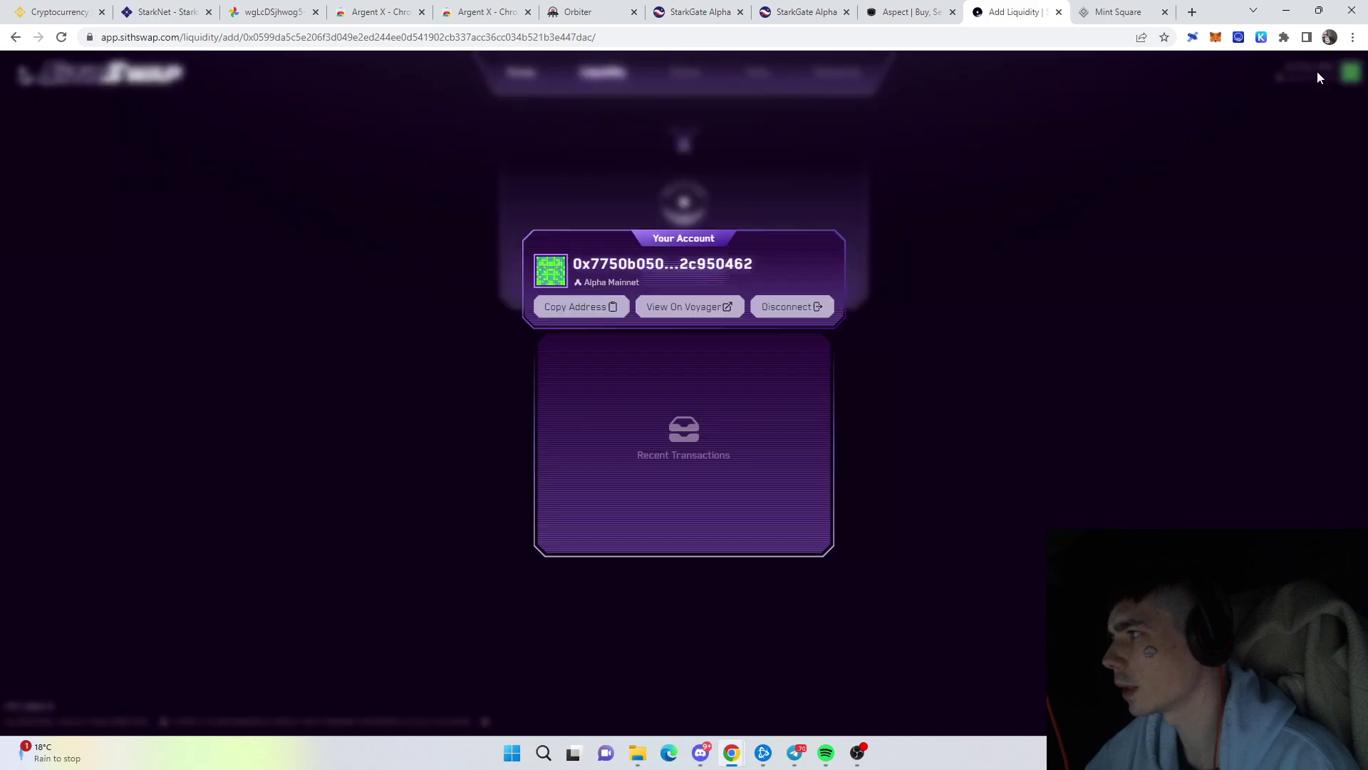
pyautogui.click(563, 100)
pyautogui.click(521, 72)
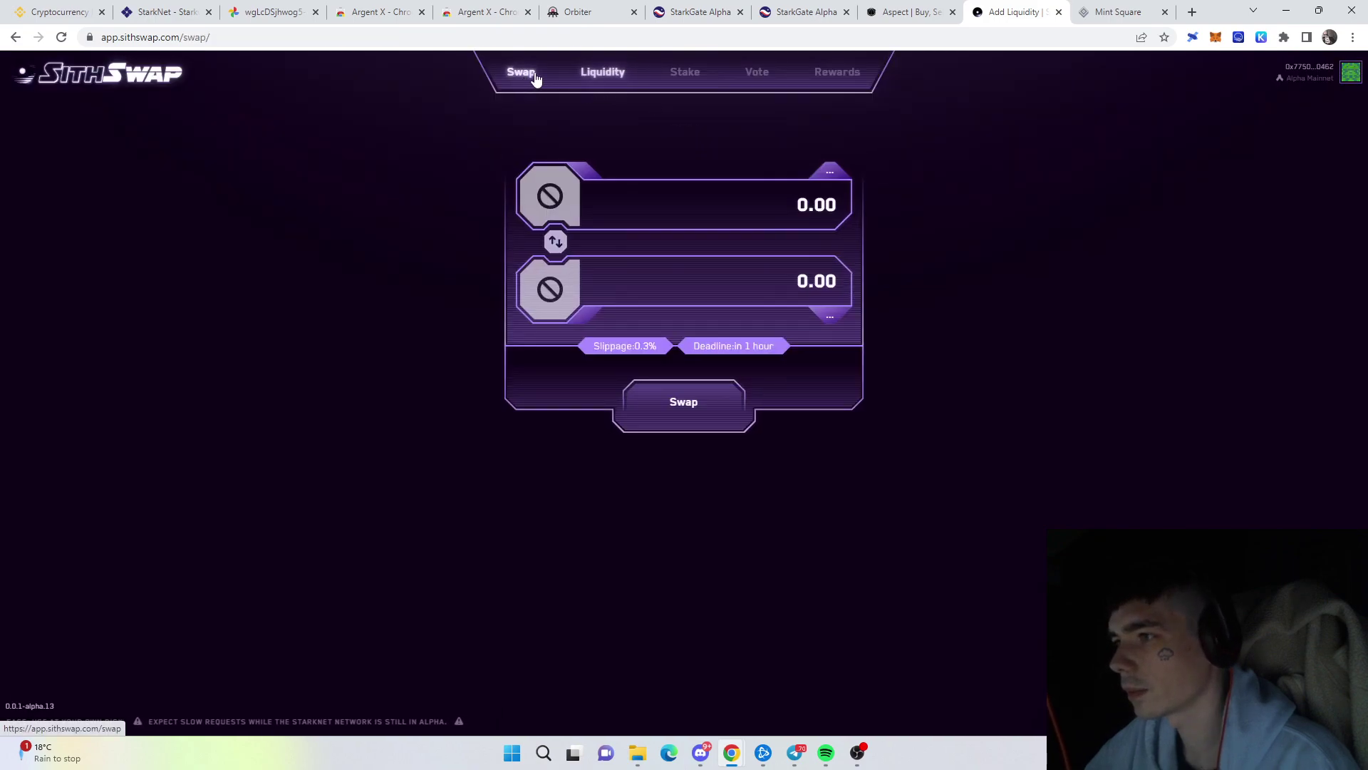
pyautogui.click(584, 74)
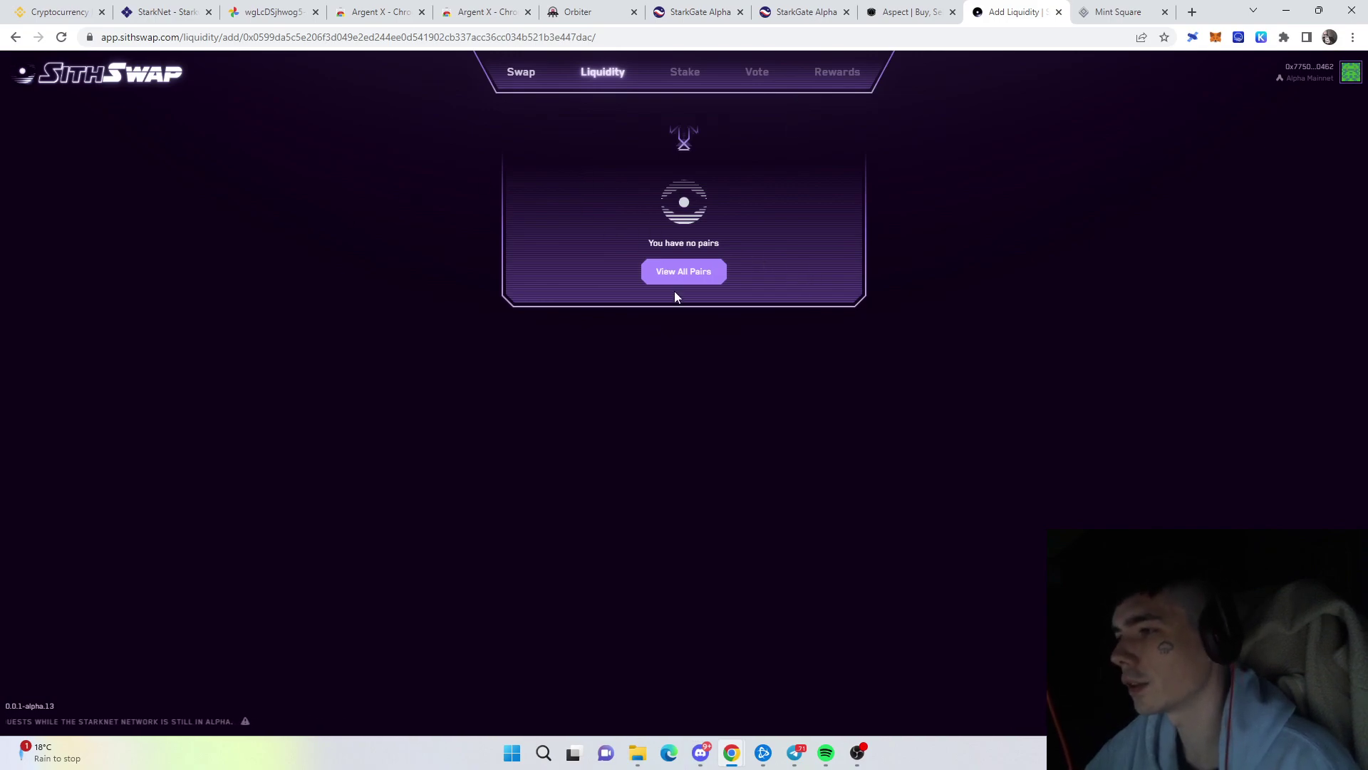
pyautogui.click(538, 87)
# Return to SithSwap's Liquidity page
pyautogui.click(598, 82)
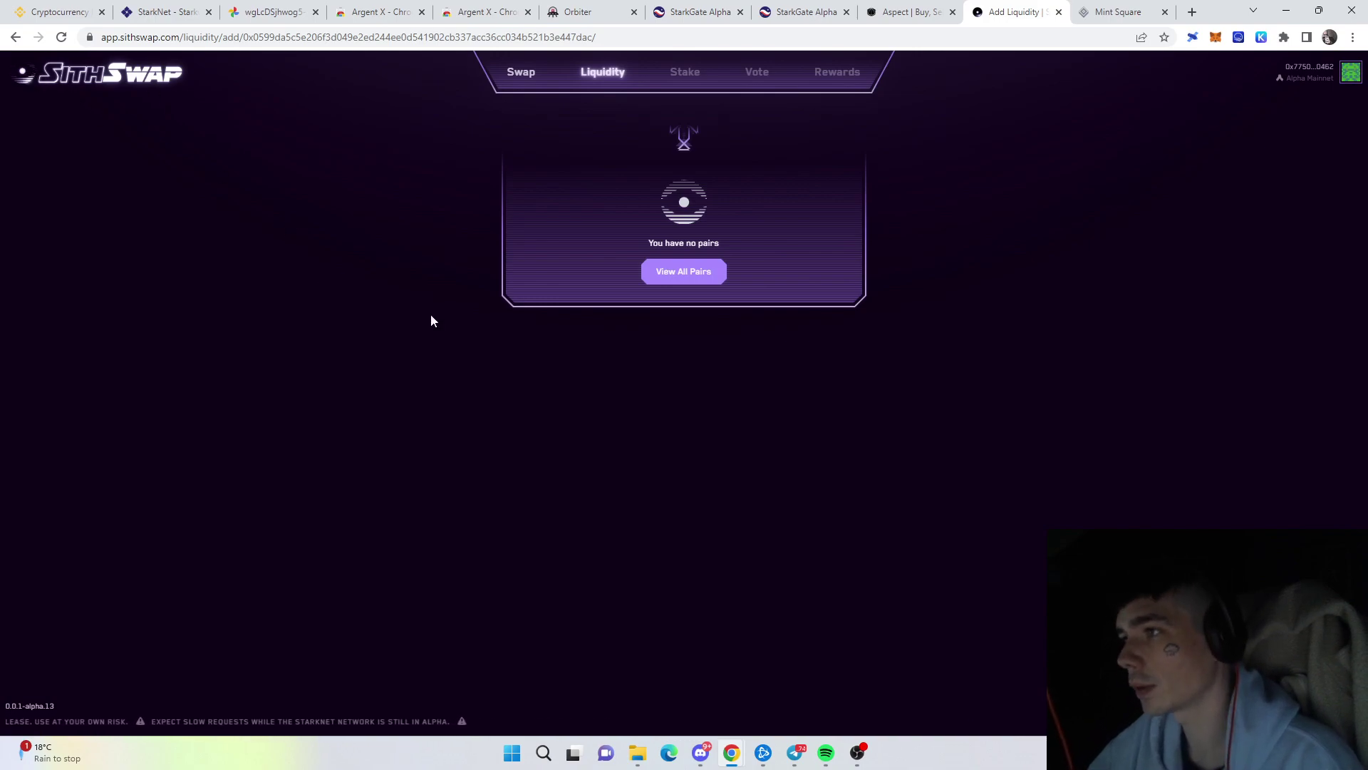
# Move through the Aspect and Orbiter bridge tabs to reach the Mint Square marketplace
pyautogui.click(905, 12)
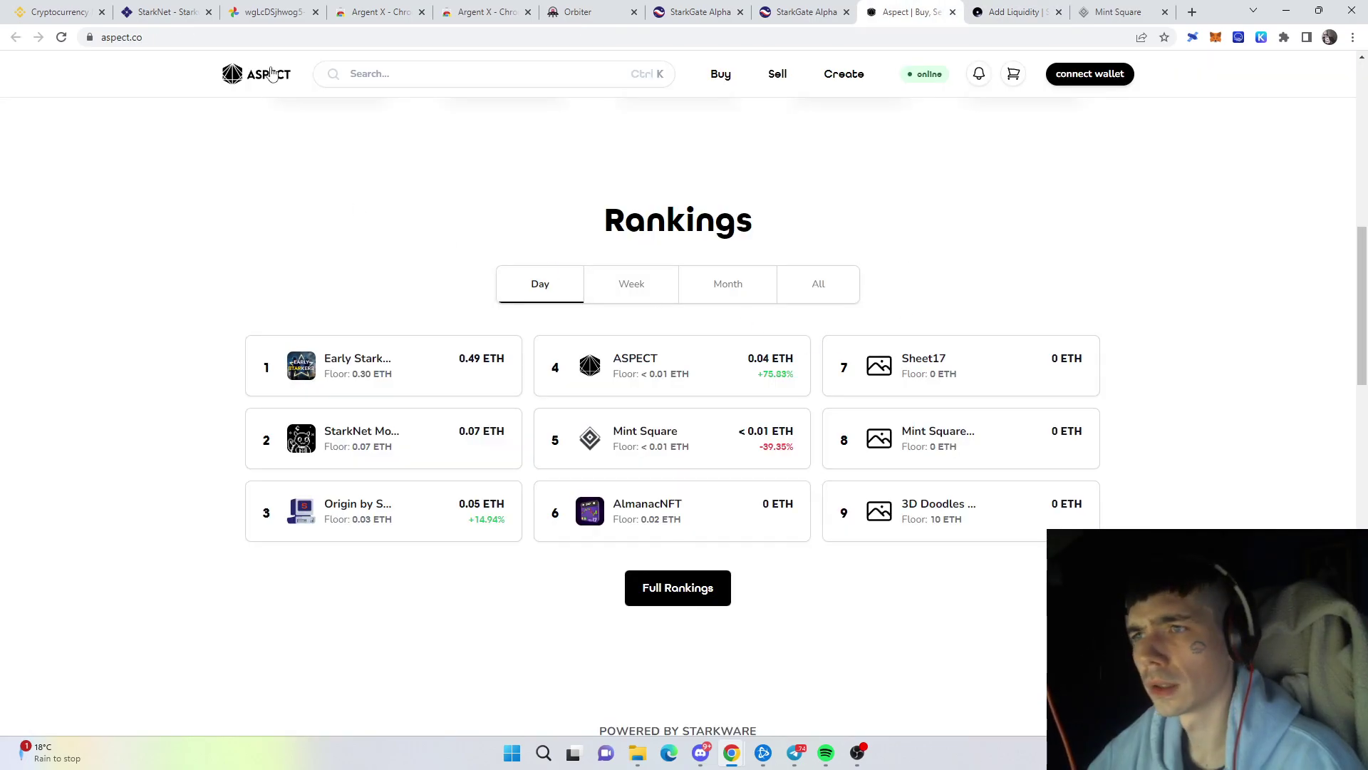
pyautogui.click(604, 9)
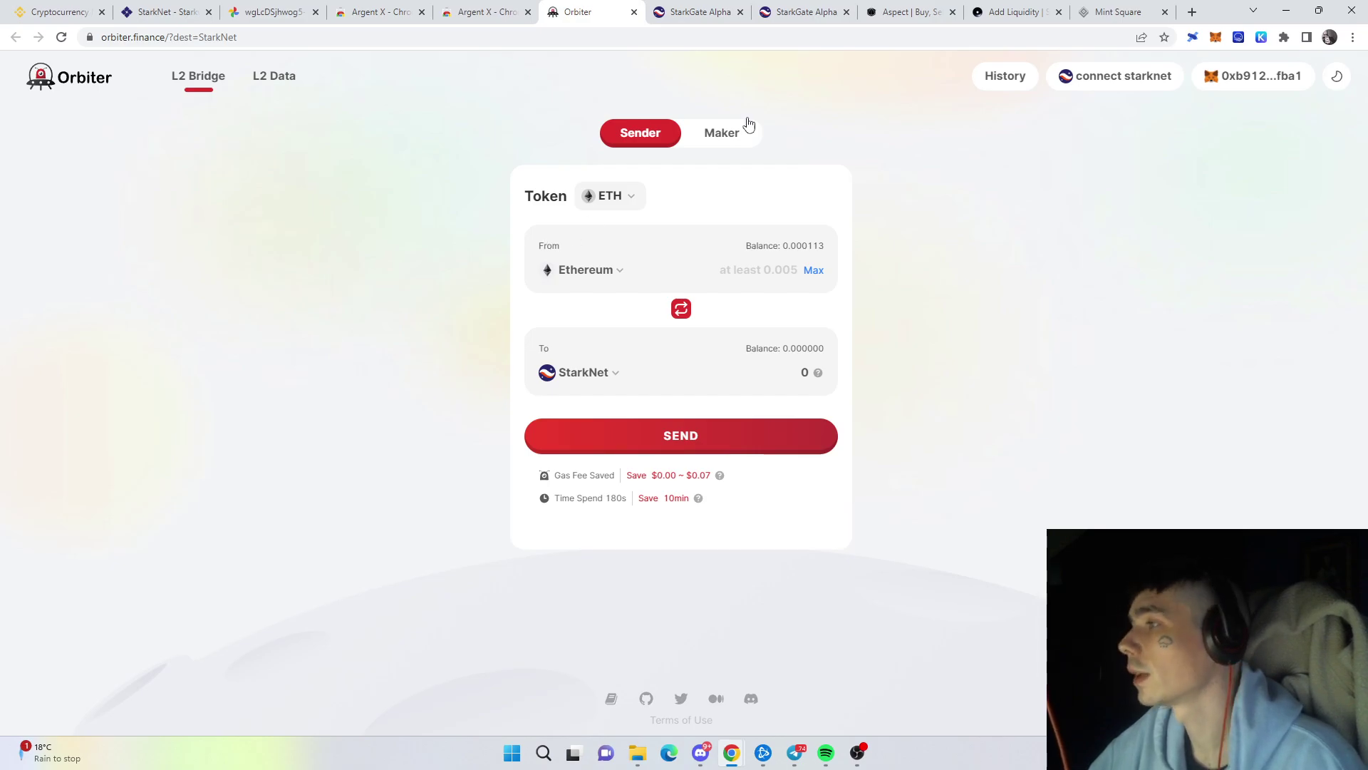
pyautogui.click(1116, 13)
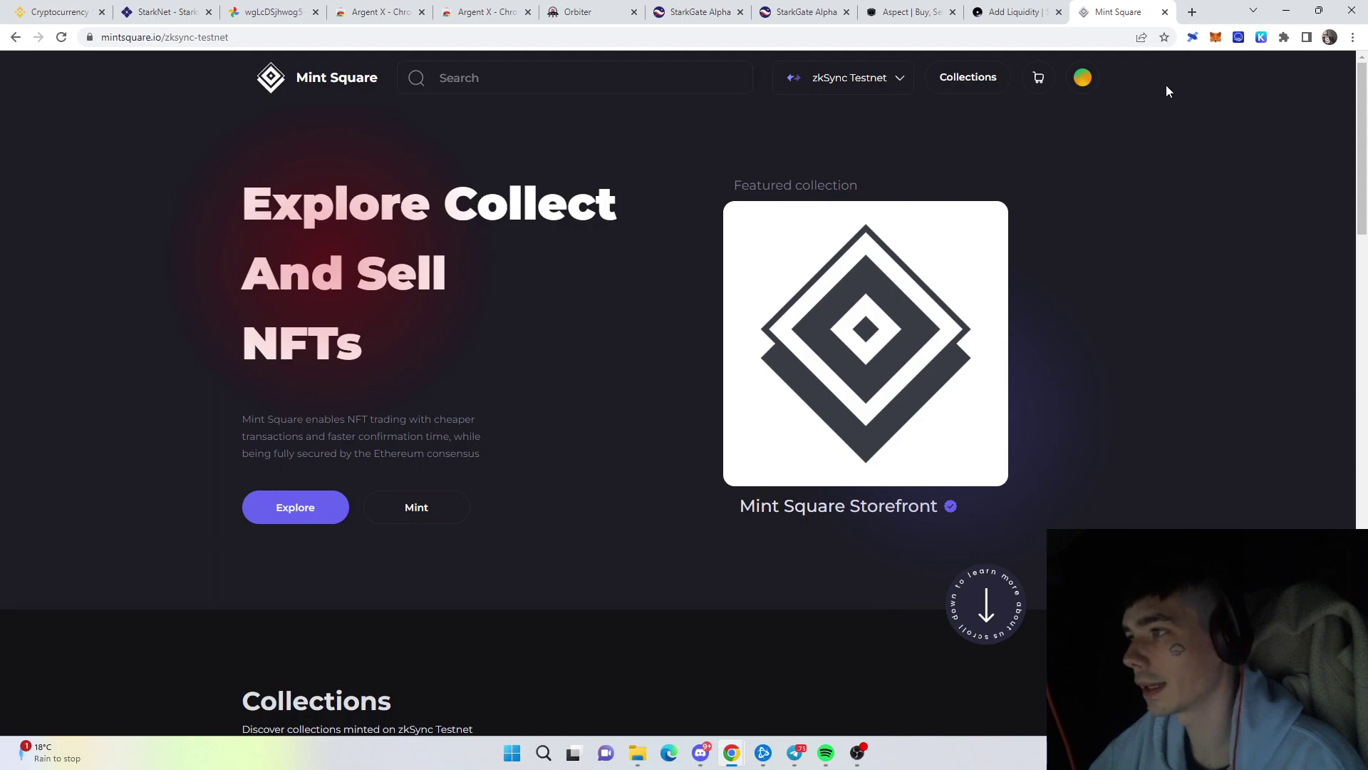
pyautogui.click(813, 75)
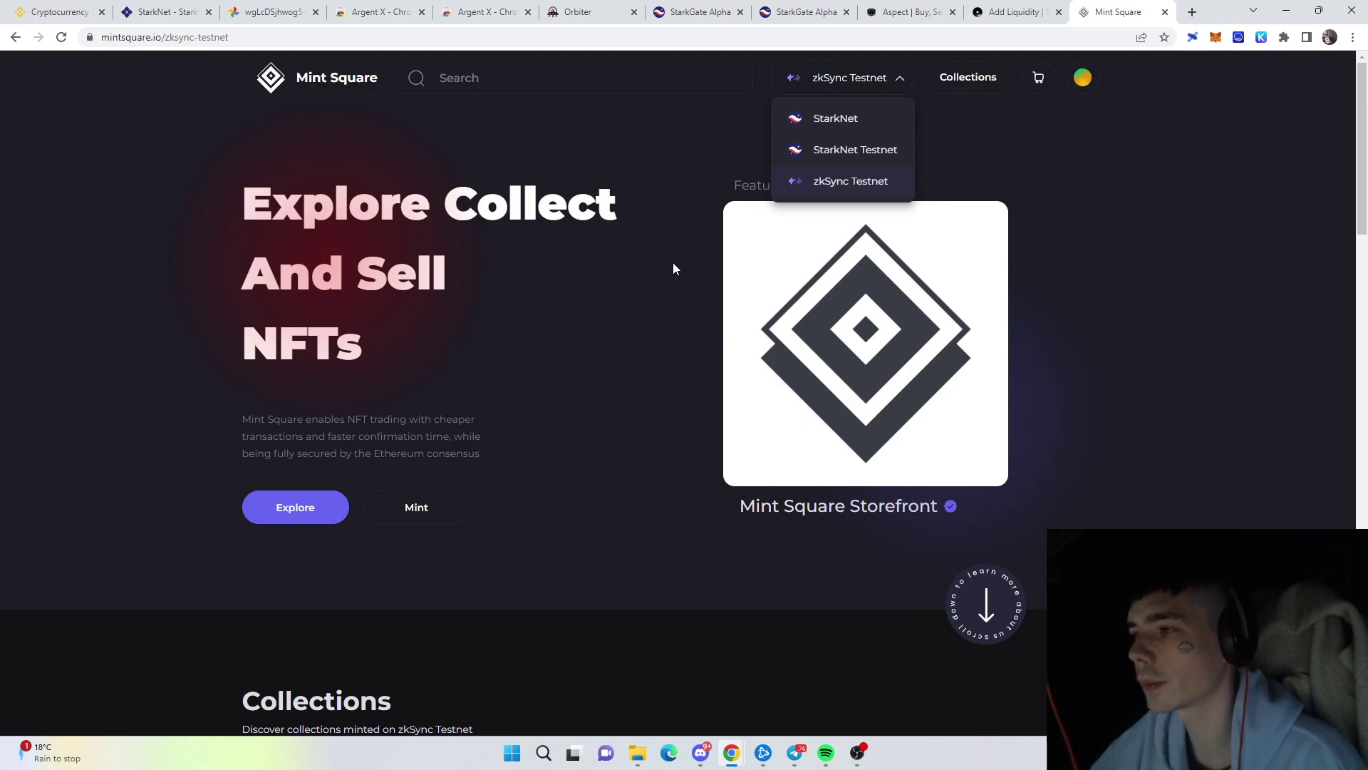
pyautogui.click(496, 362)
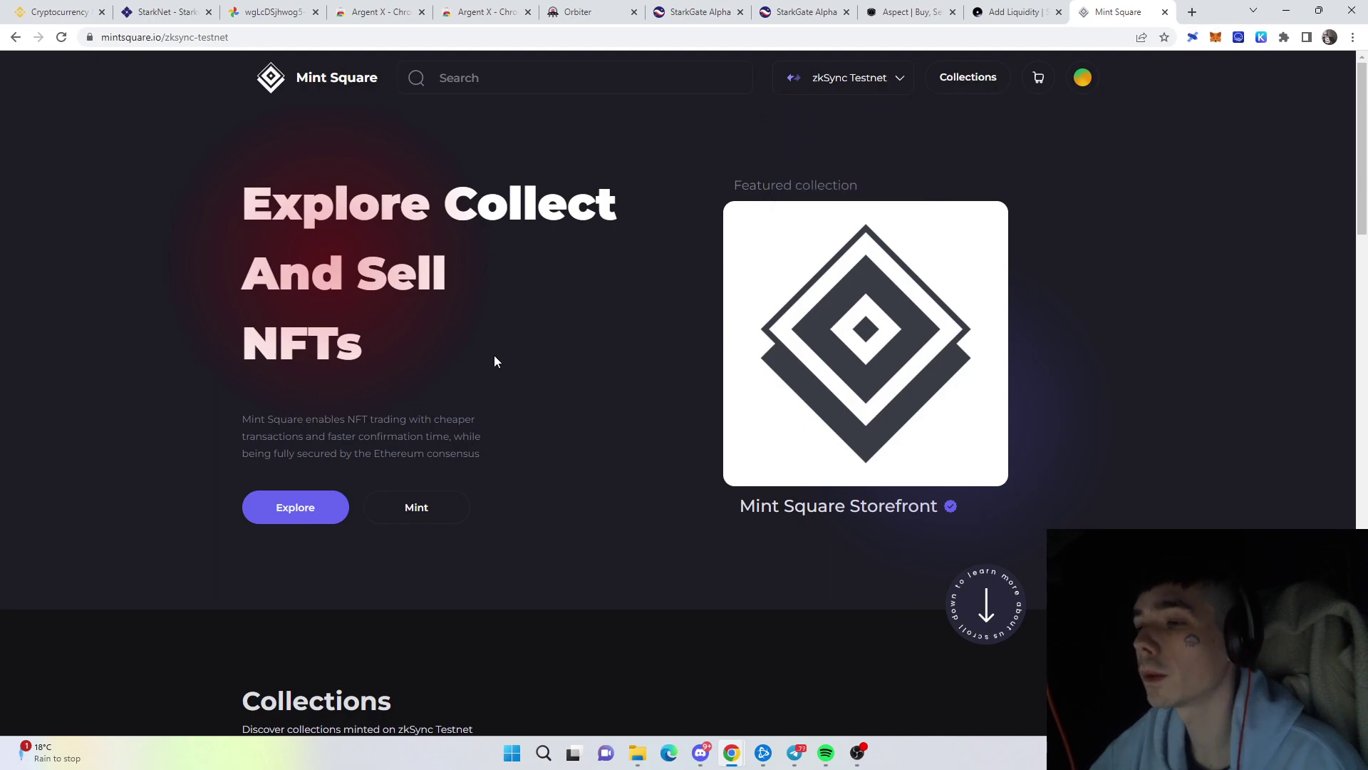